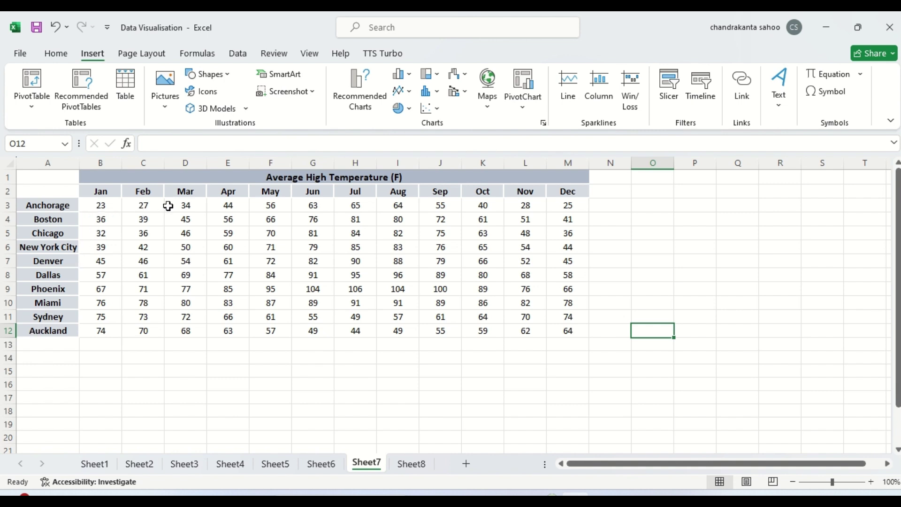
Scroll across the temperature table and select a value in the Dallas row.
scroll(509, 195, right, 1)
scroll(509, 195, right, 3)
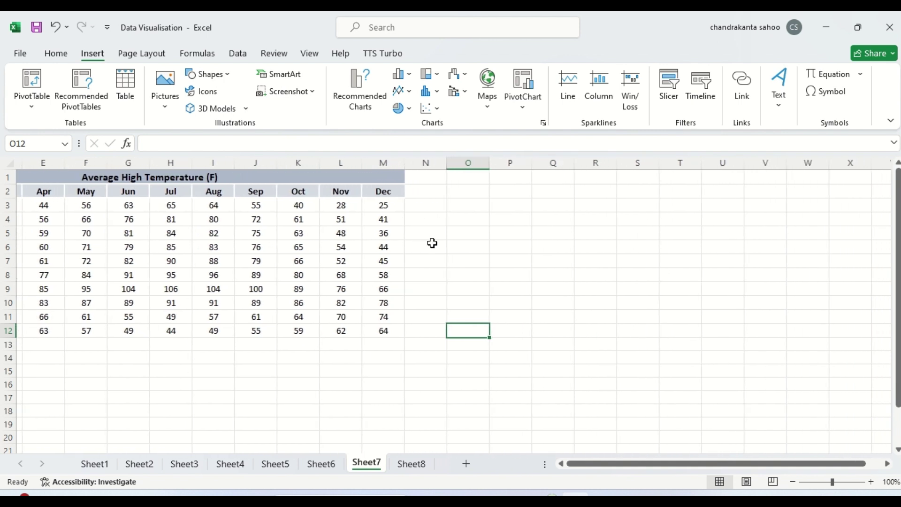
click(364, 277)
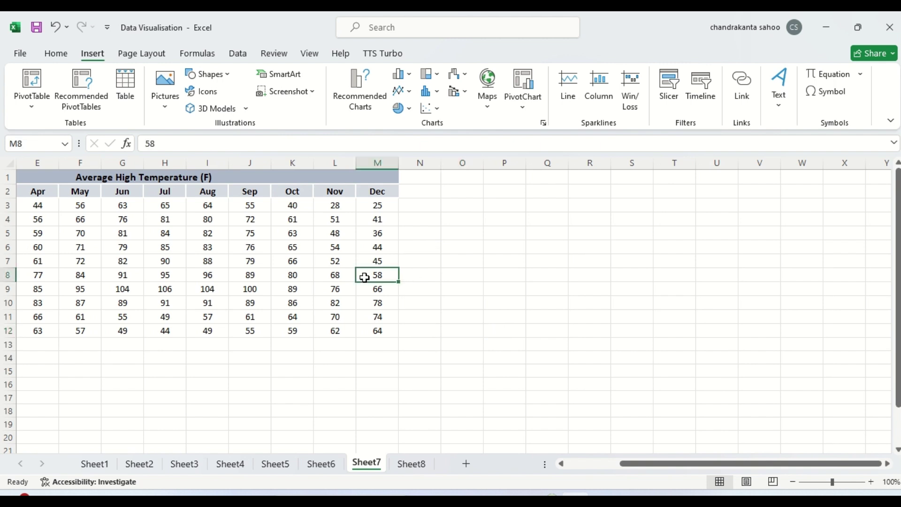
key(Left)
key(Left)
key(Left)
key(Left)
key(Left)
key(Left)
key(Left)
key(Left)
key(Left)
key(Left)
key(Left)
key(Left)
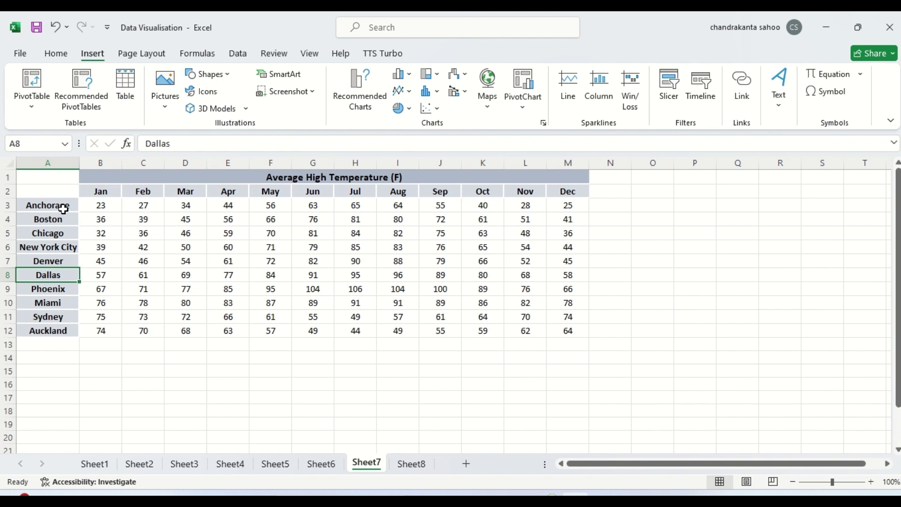
Select A2:M3 and insert a 2-D line chart of Anchorage's monthly highs.
click(28, 193)
key(shift+Right)
key(shift+Right)
key(shift+Right)
key(shift+Right)
key(shift+Right)
key(shift+Right)
key(shift+Right)
key(shift+Right)
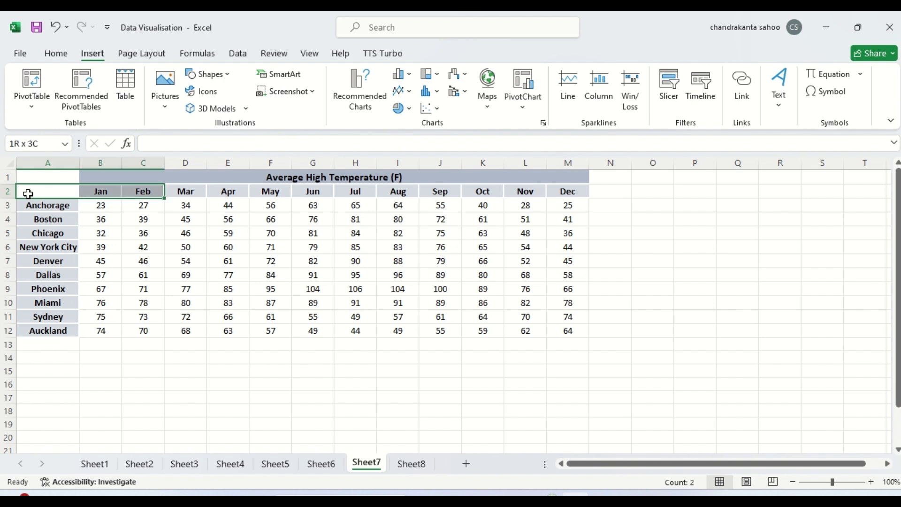
key(shift+Right)
key(shift+Right)
key(shift+Right)
key(shift+Right)
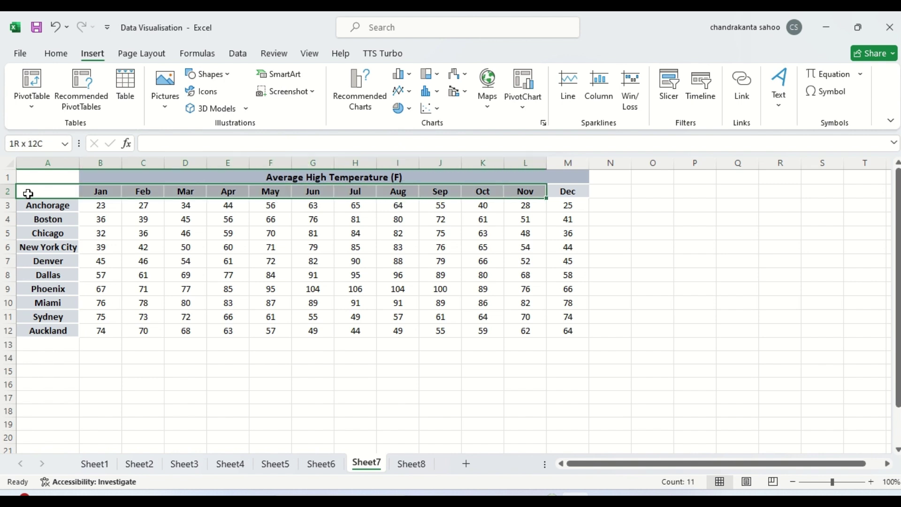
key(shift+Down)
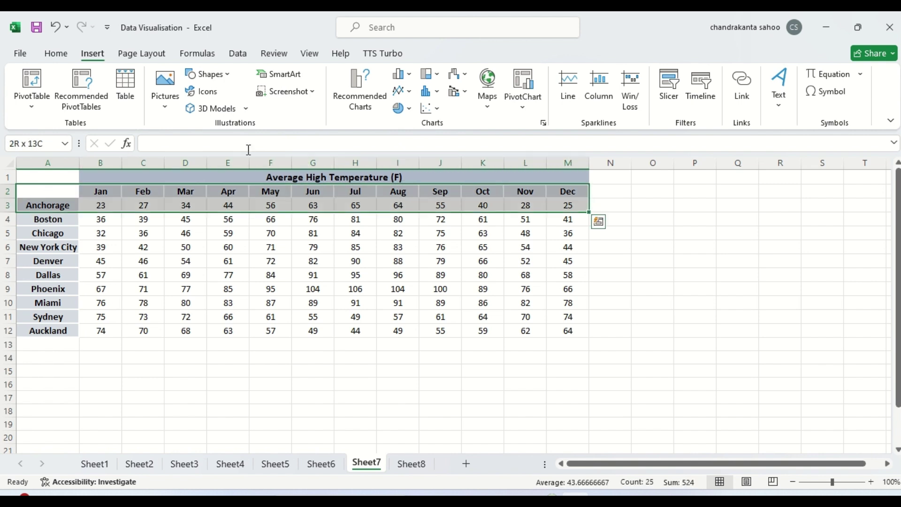
click(413, 90)
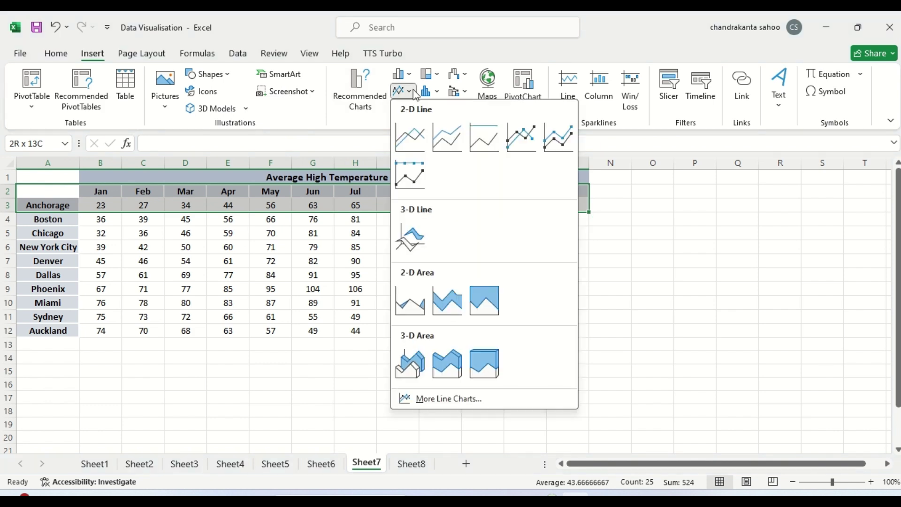
click(415, 136)
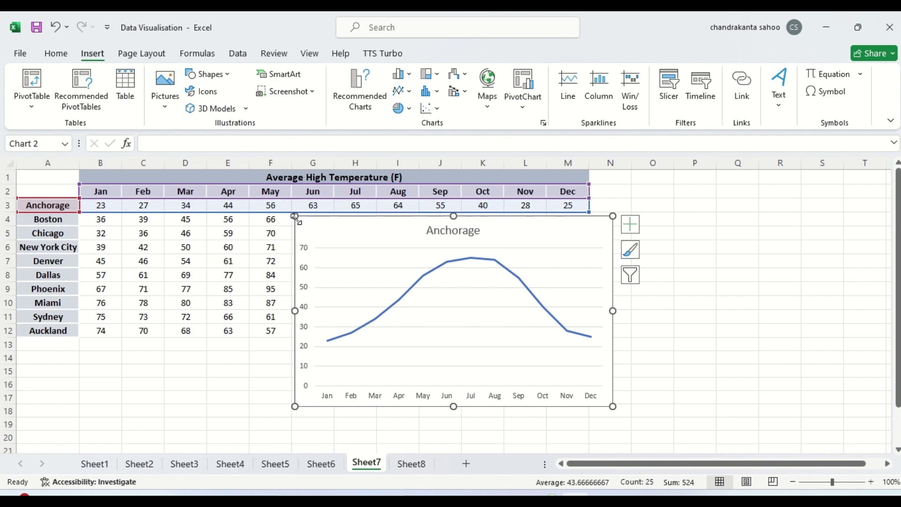
Delete the Anchorage line chart.
click(306, 230)
key(Delete)
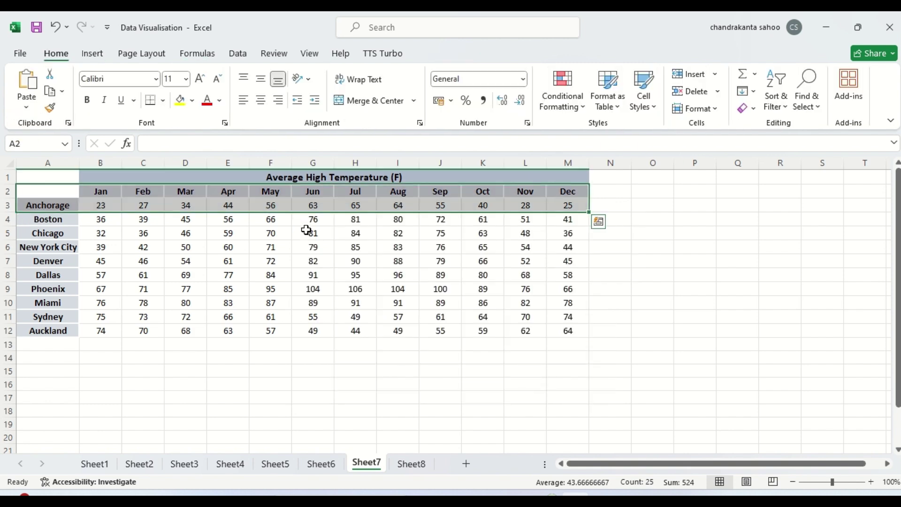
click(666, 263)
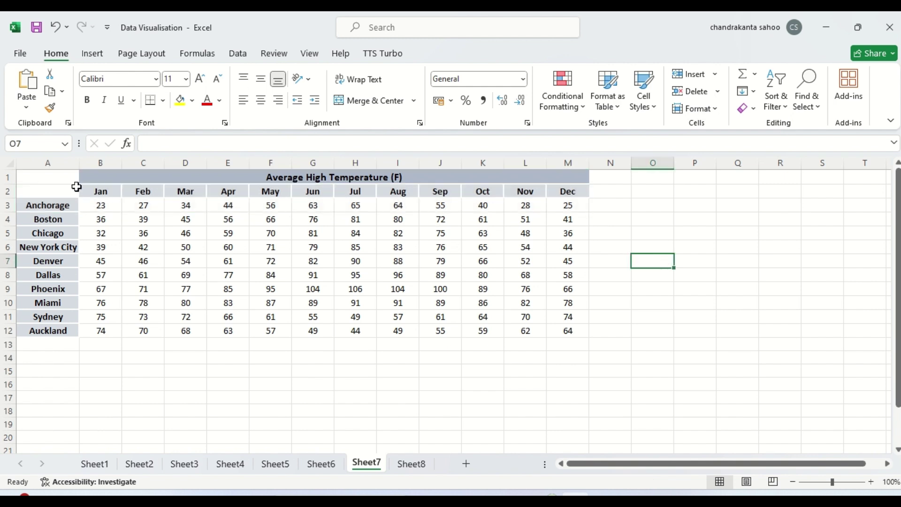
Select A2:M12, insert a 2-D line chart of all ten cities, and select it.
click(34, 191)
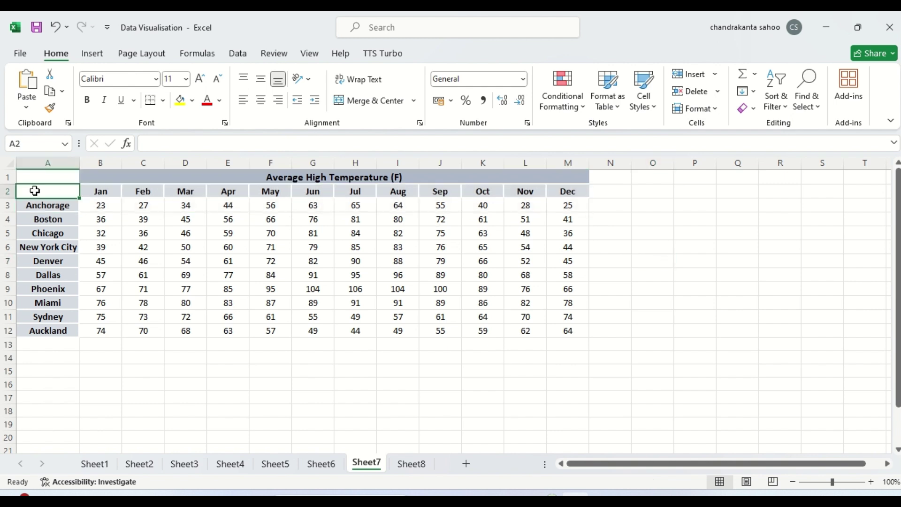
key(shift+Right)
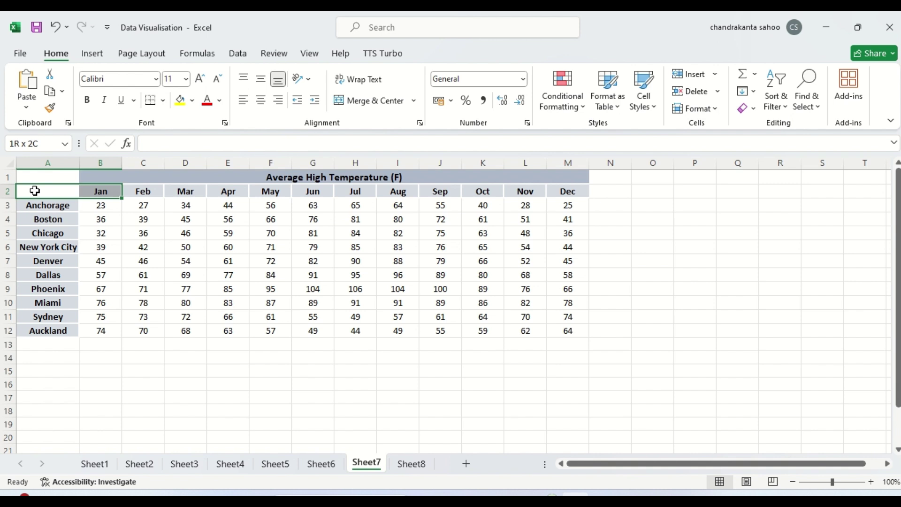
key(ctrl+shift+Right)
key(shift+Down)
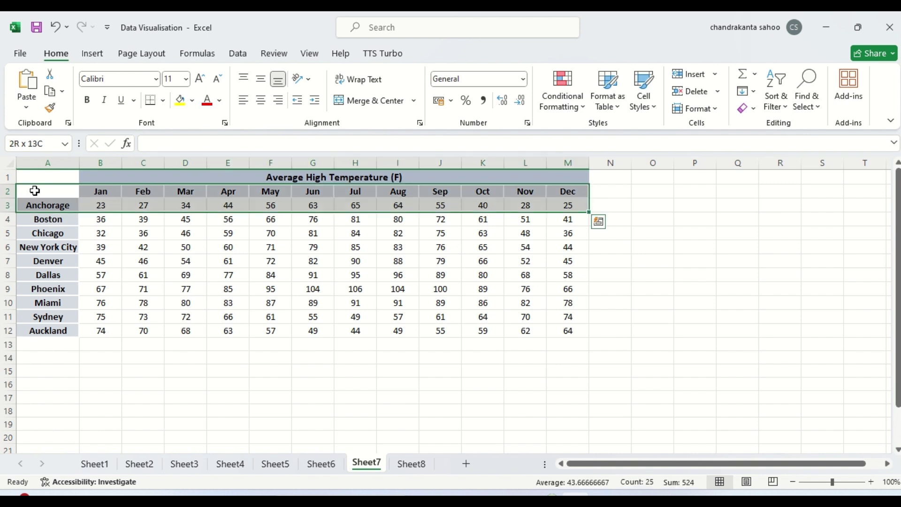
key(ctrl+shift+Down)
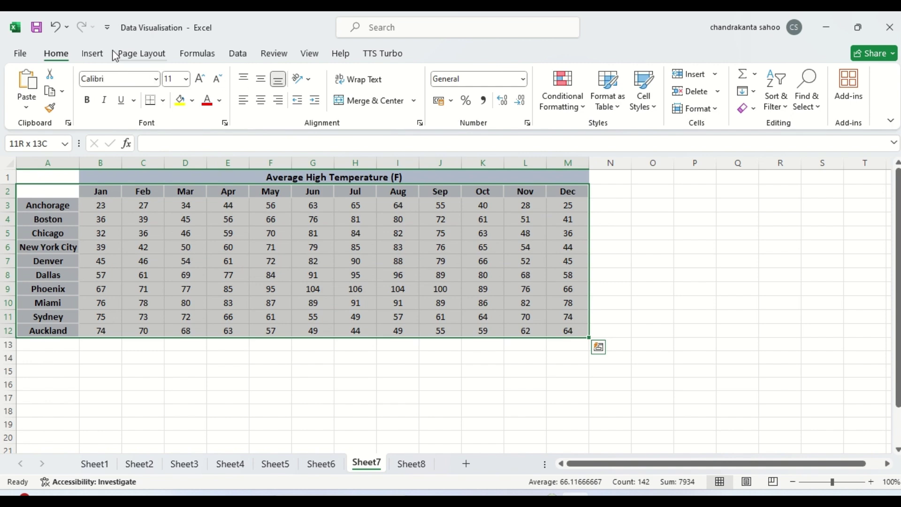
click(94, 56)
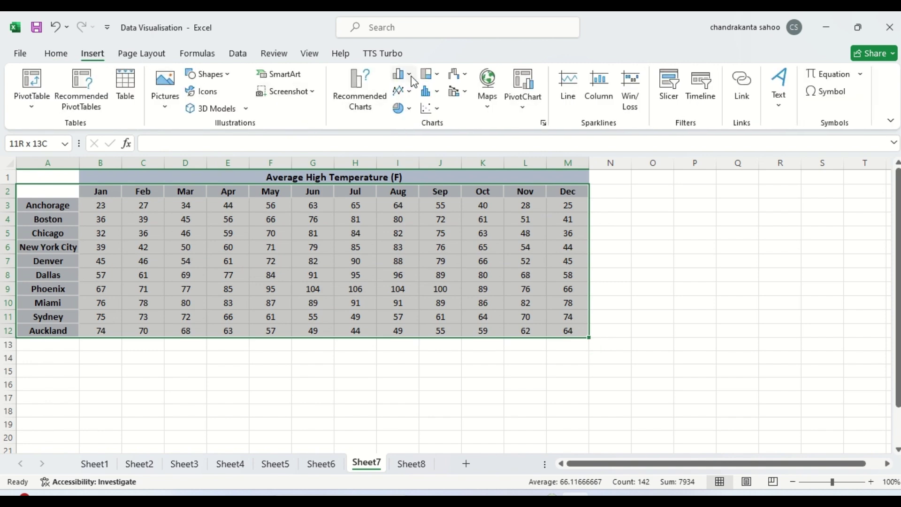
click(405, 92)
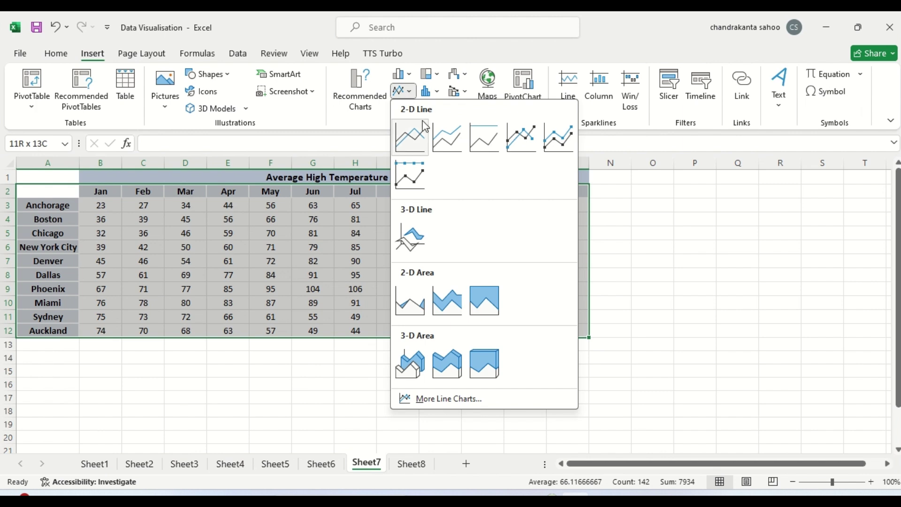
click(456, 134)
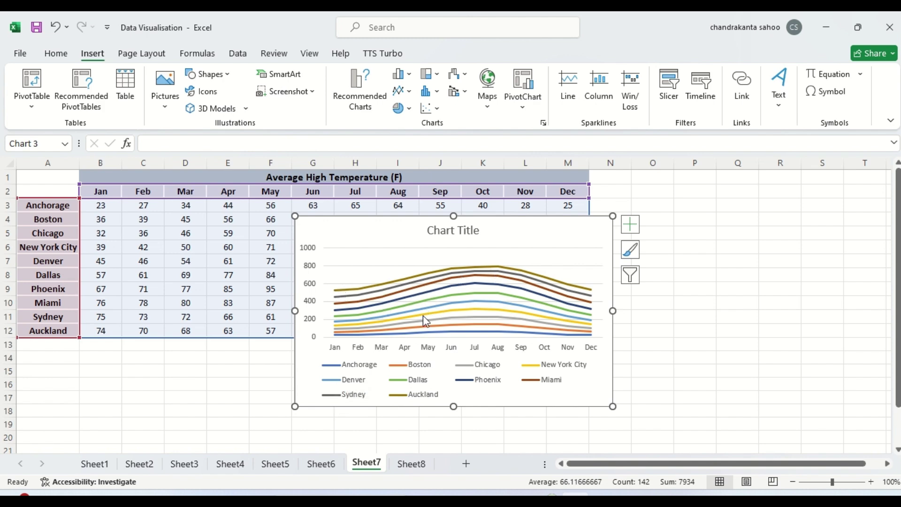
mouse_move(515, 320)
click(519, 237)
key(Delete)
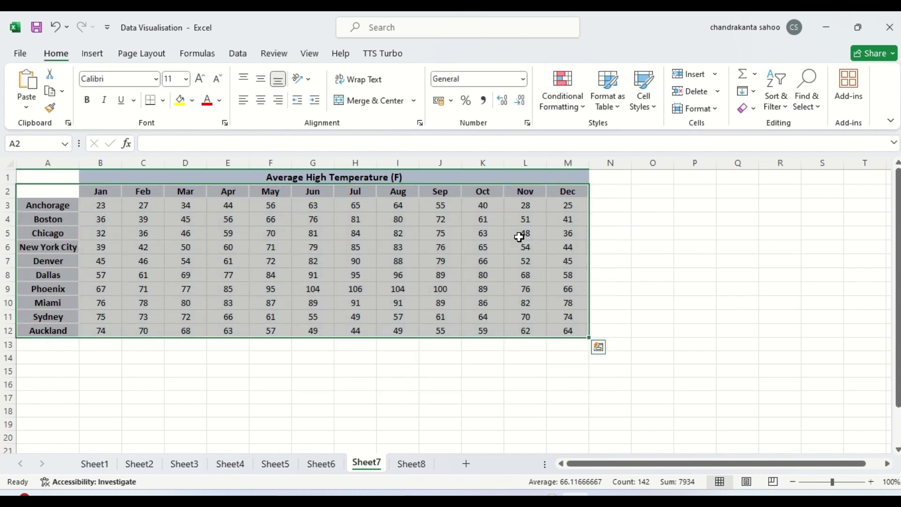
click(677, 246)
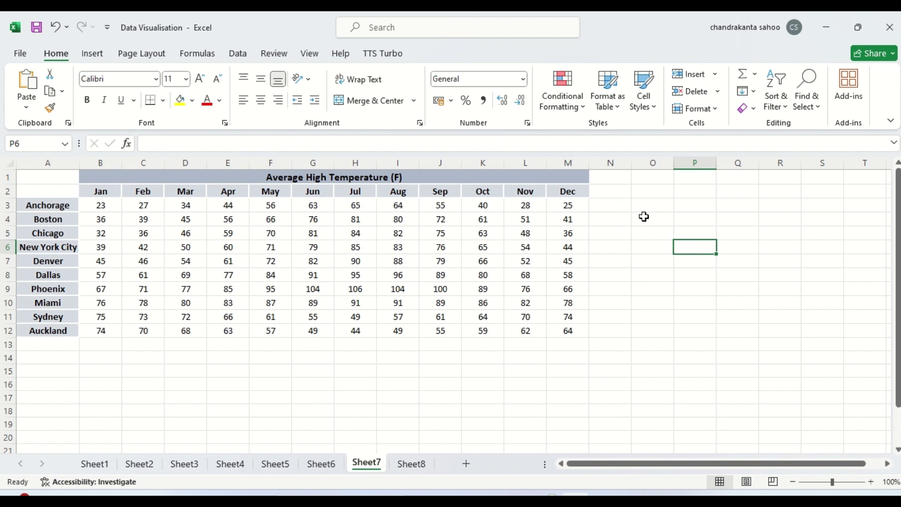
click(617, 194)
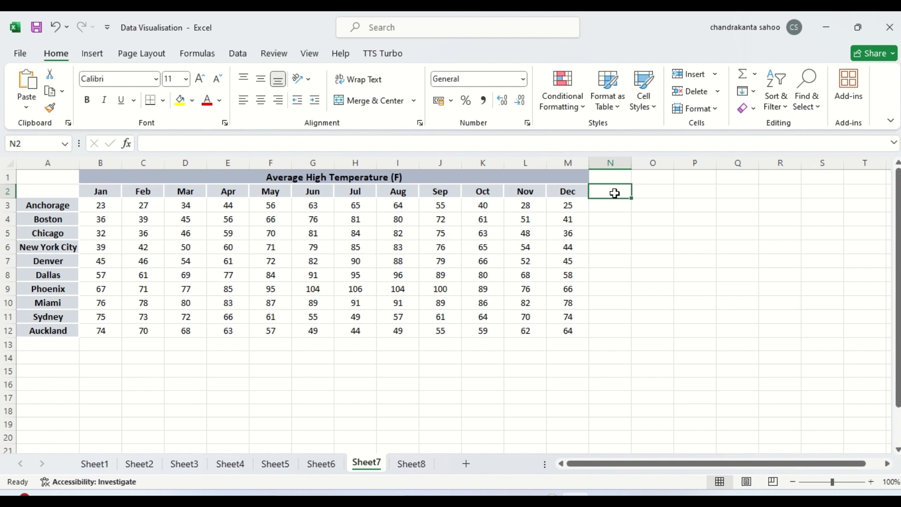
Select Anchorage's January–December values in A3:M3, with the Insert ribbon showing.
click(610, 209)
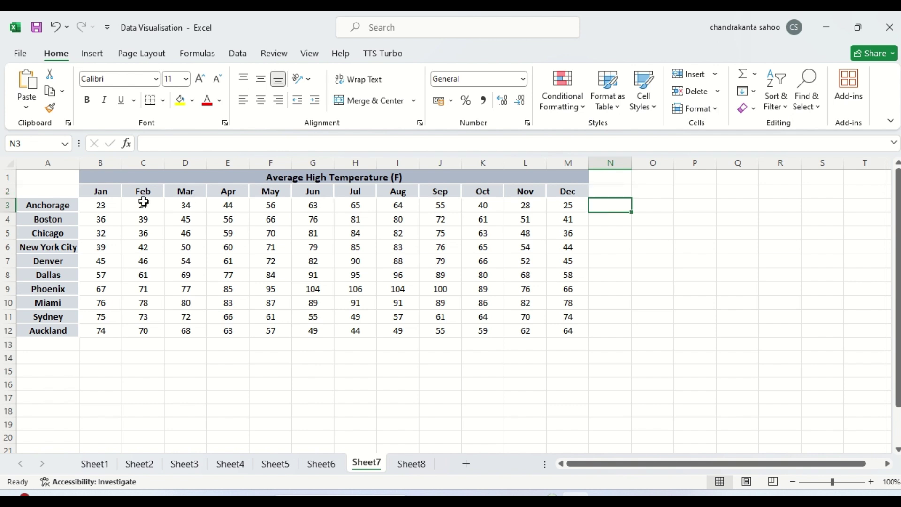
click(38, 203)
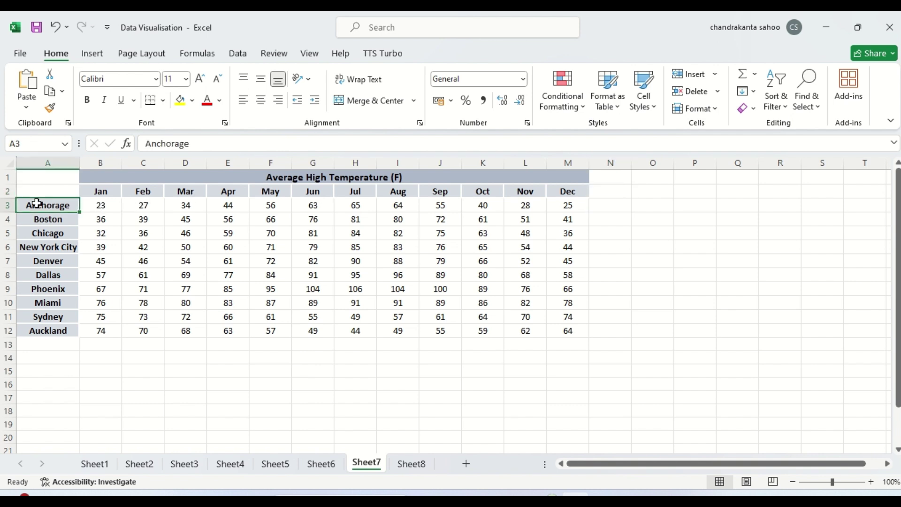
key(shift+Right)
key(shift+Right)
key(shift+Right)
key(shift+Right)
key(shift+Right)
key(shift+Right)
key(shift+Right)
key(shift+Right)
key(shift+Right)
key(shift+Right)
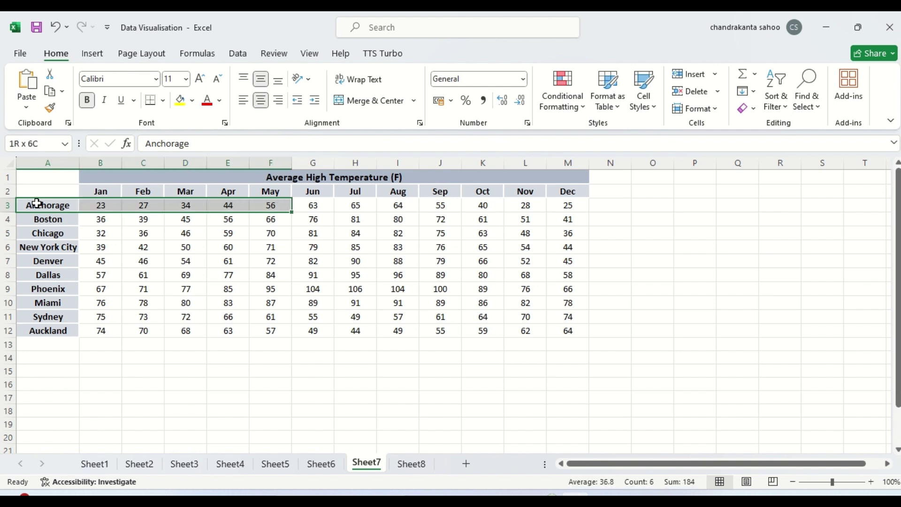
key(shift+Right)
key(shift+Right)
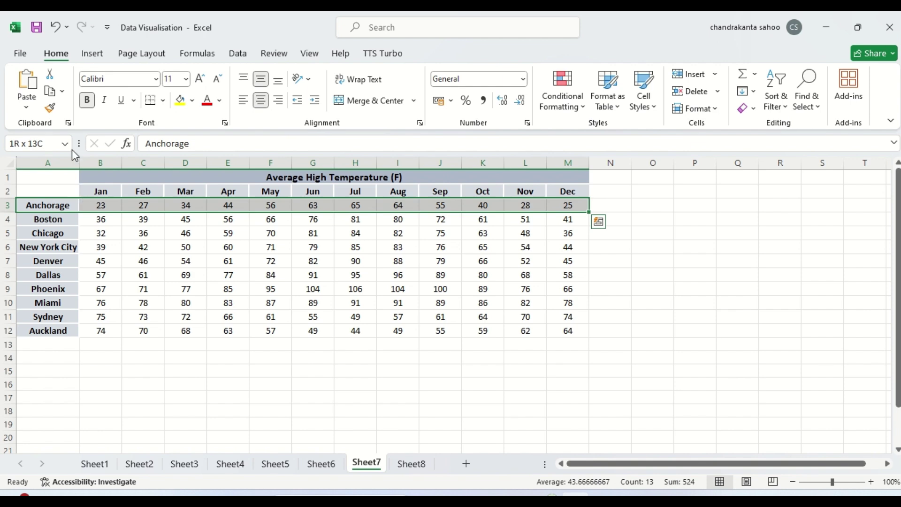
click(92, 54)
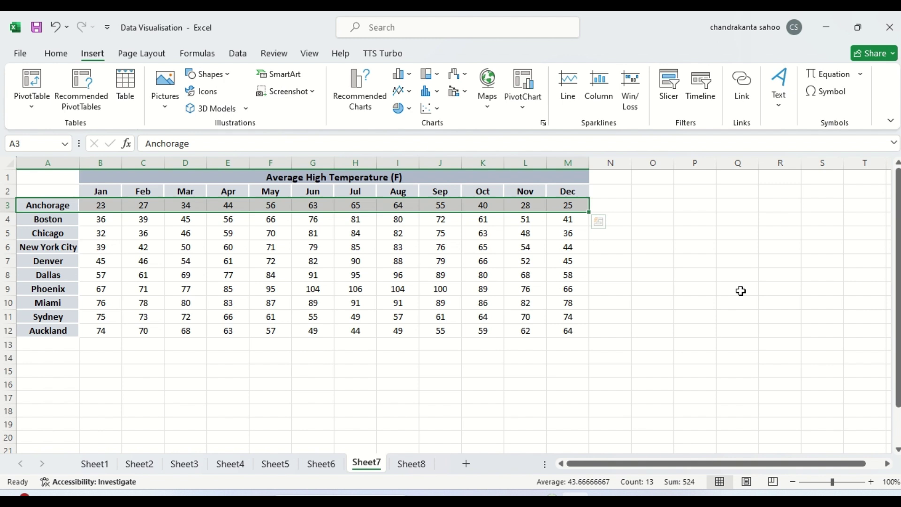
Insert a line sparkline of A3:M3 into N3 and widen column N.
click(569, 90)
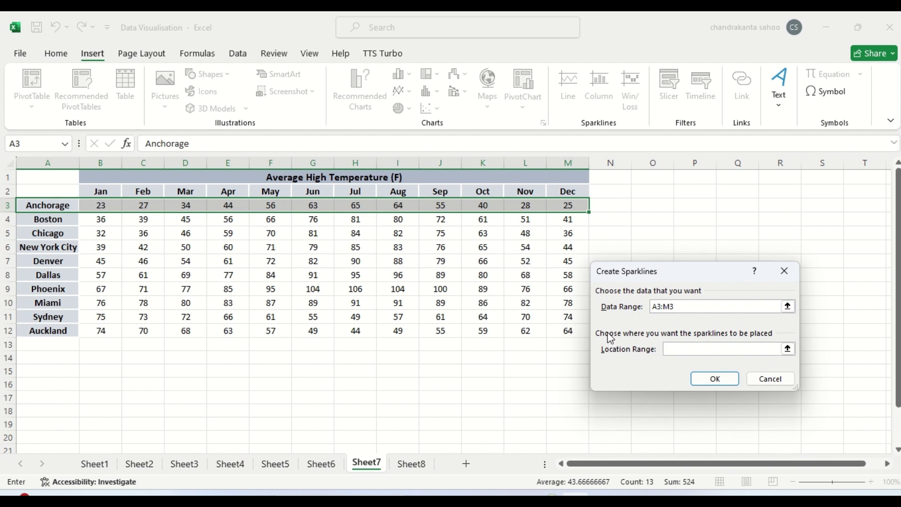
click(602, 205)
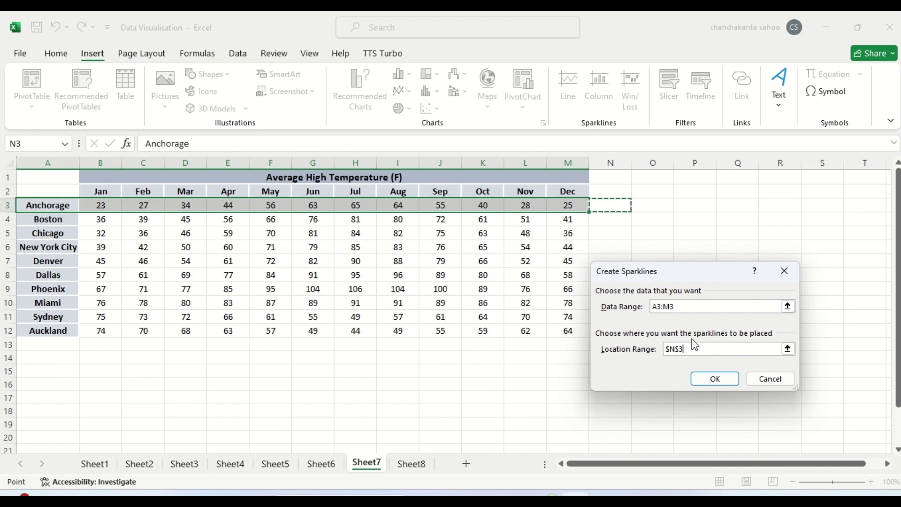
click(713, 379)
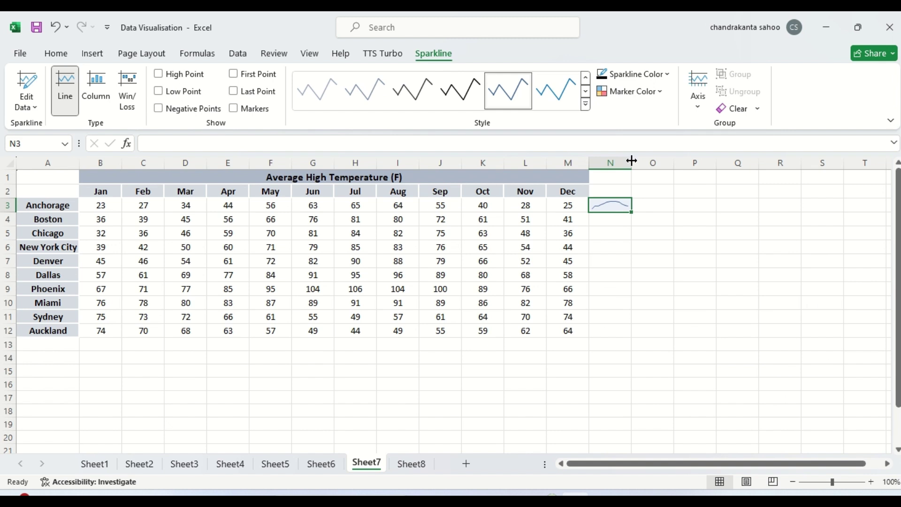
drag(632, 161, 653, 166)
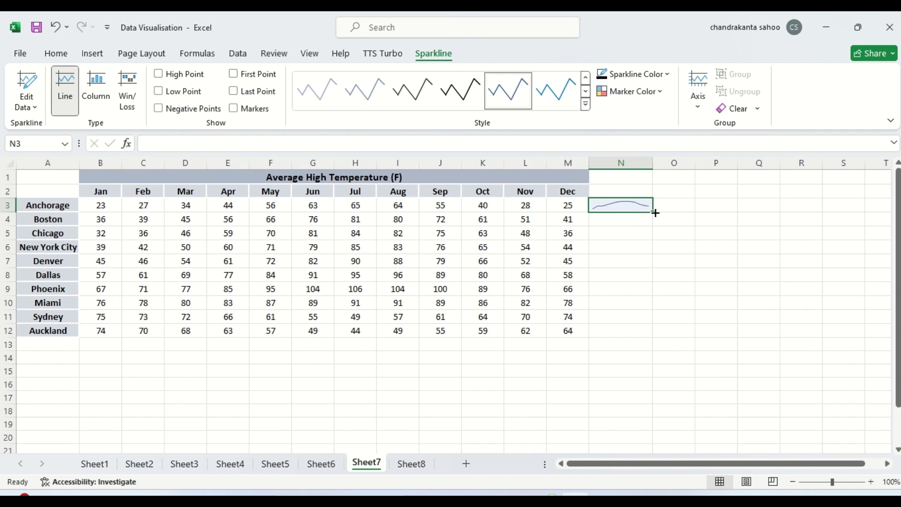
Fill N3's line sparkline down to N12 so each city has one.
drag(655, 212, 640, 334)
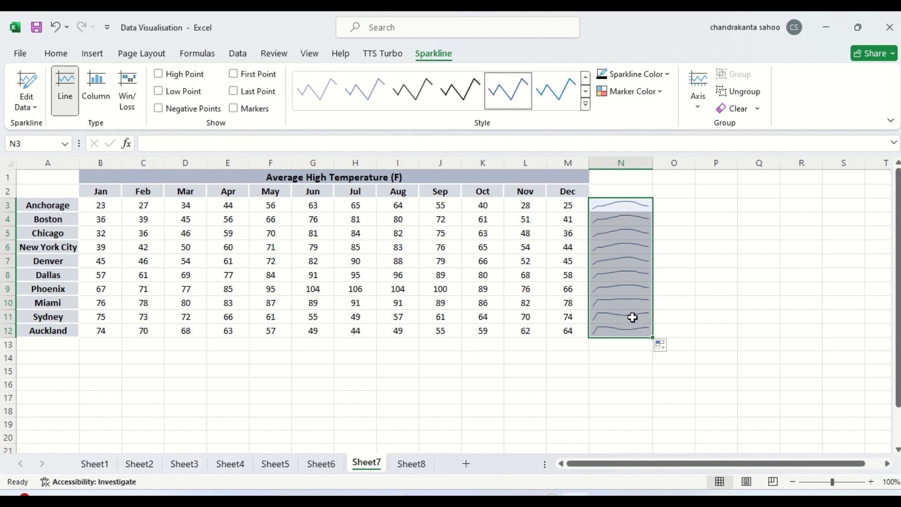
click(675, 204)
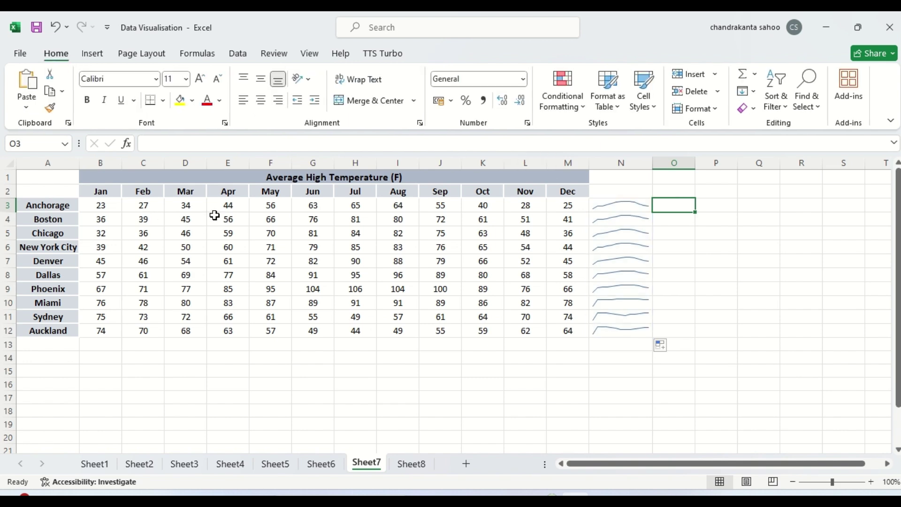
click(58, 207)
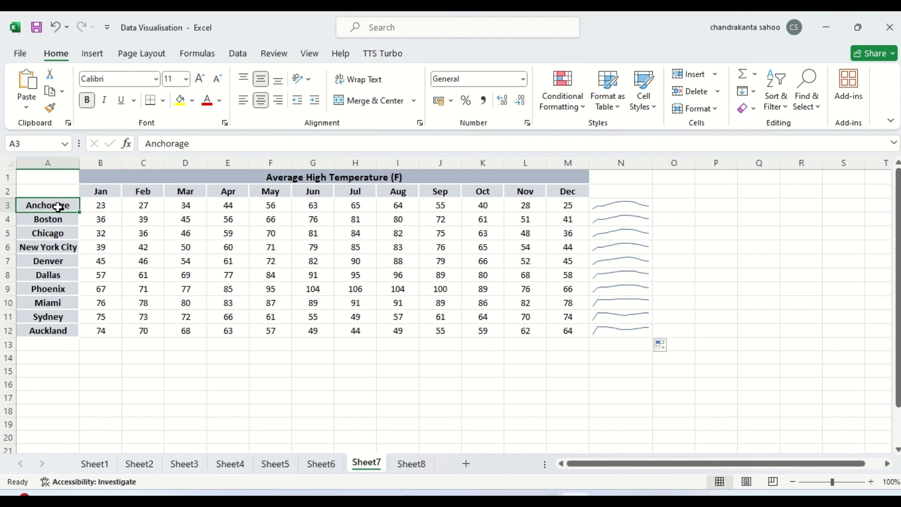
click(49, 191)
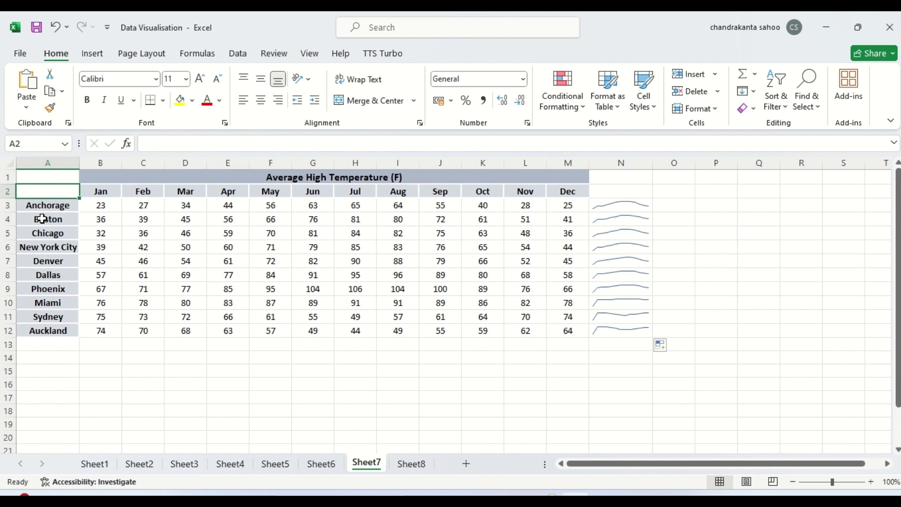
Insert a column sparkline of A3:M3 in O3 and fill it down to O12.
click(40, 206)
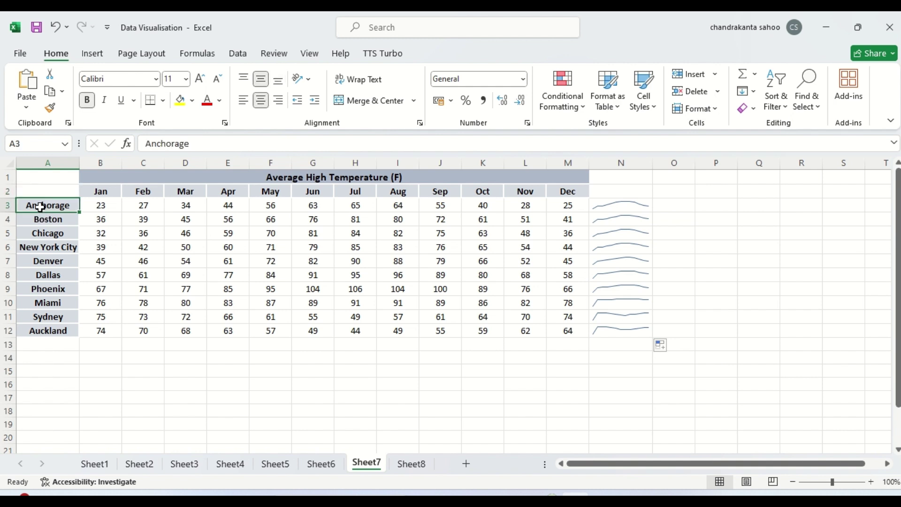
key(shift+Right)
key(shift+Right)
key(shift+Right)
key(shift+Right)
key(shift+Right)
key(shift+Right)
key(shift+Right)
key(shift+Right)
key(shift+Right)
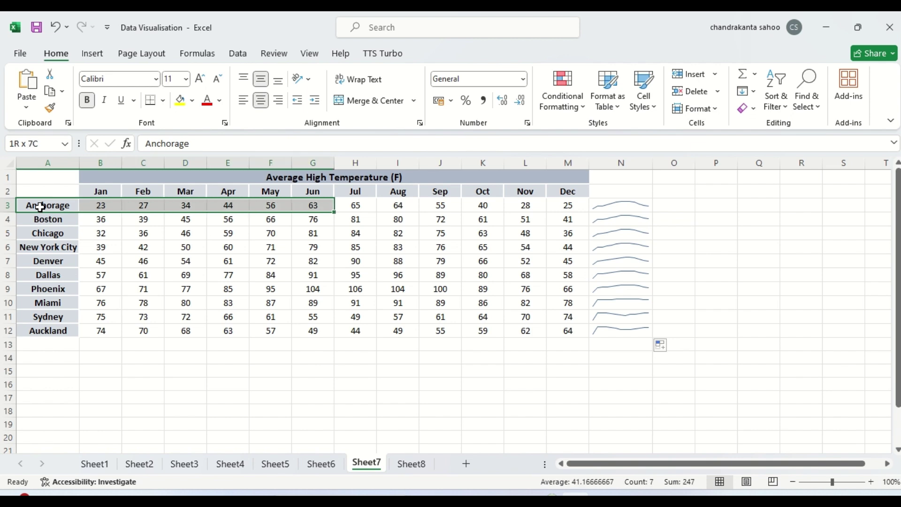
key(shift+Right)
key(shift+Right)
key(shift+Right)
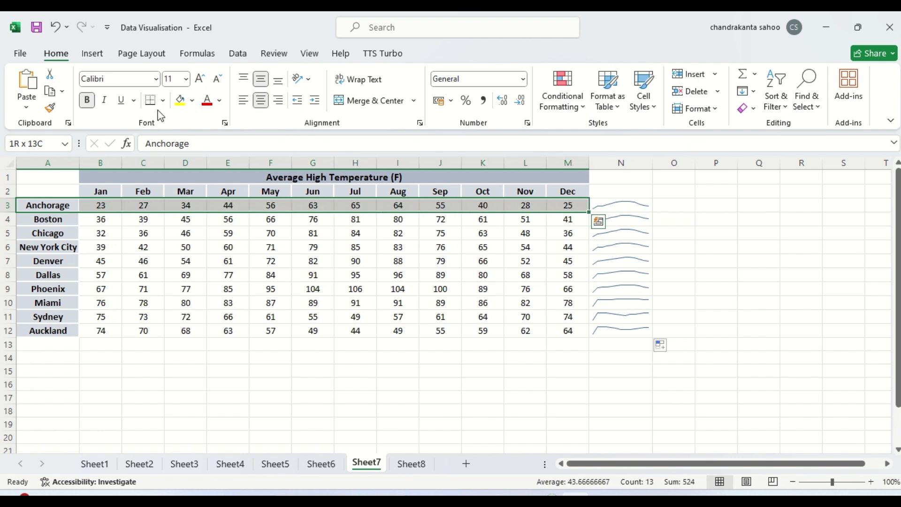
click(94, 53)
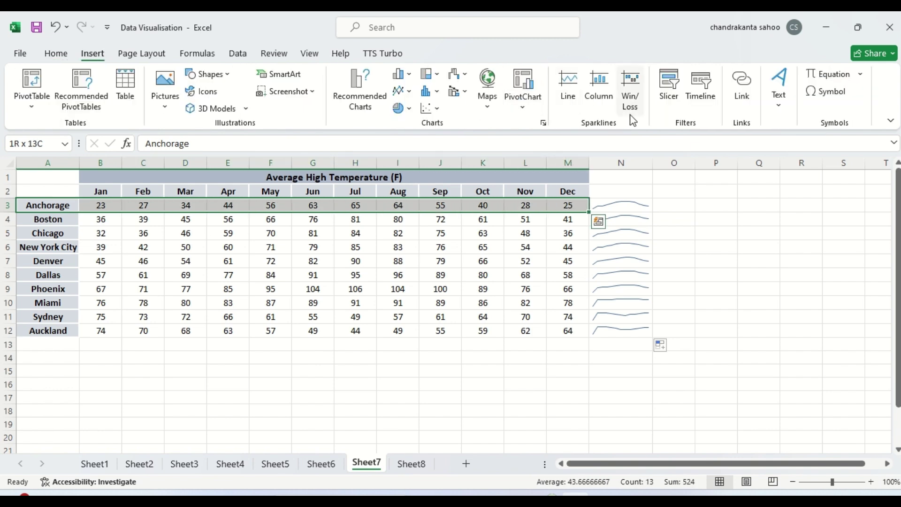
click(599, 94)
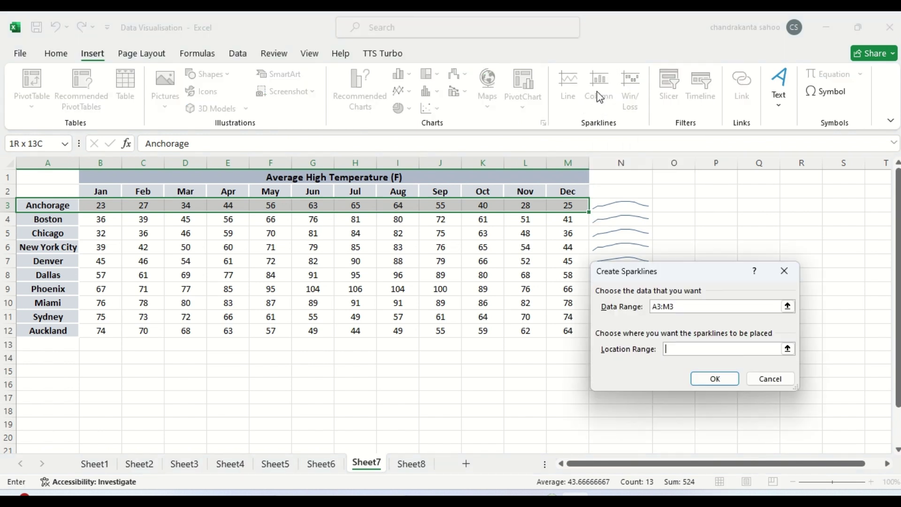
click(669, 205)
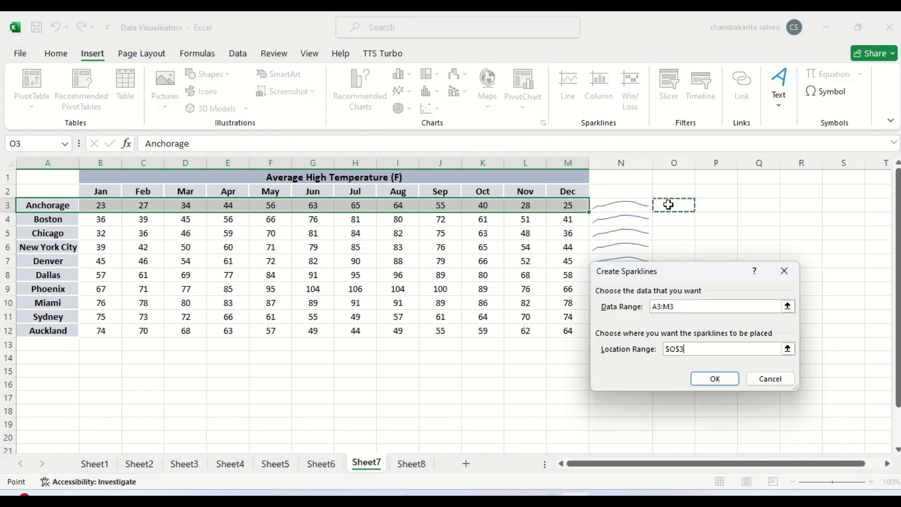
click(714, 379)
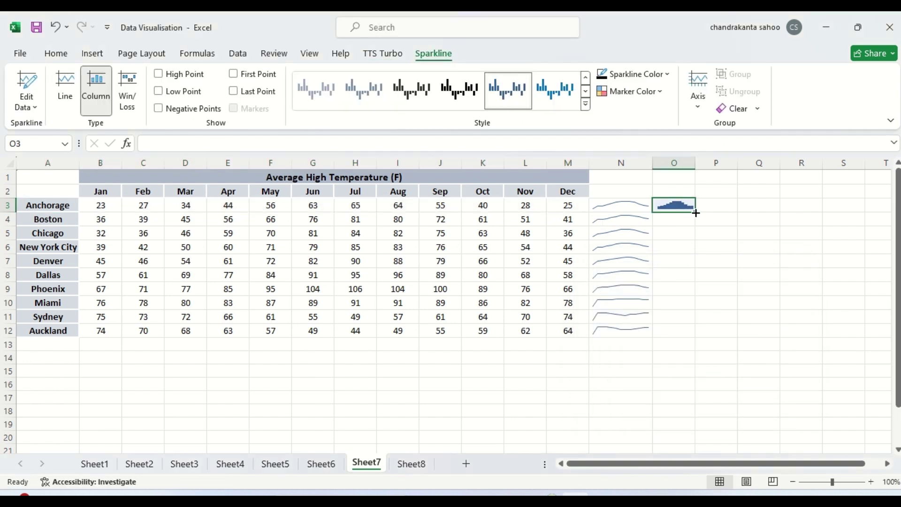
drag(696, 213, 708, 334)
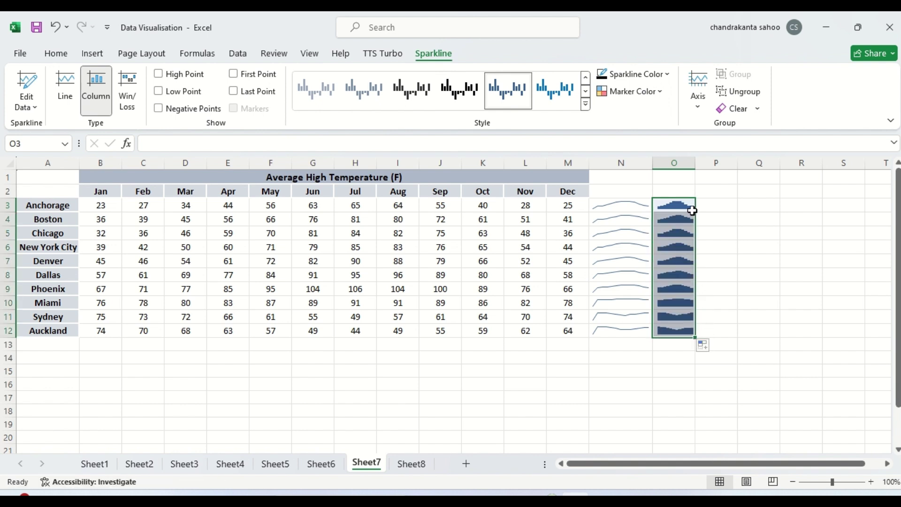
click(733, 194)
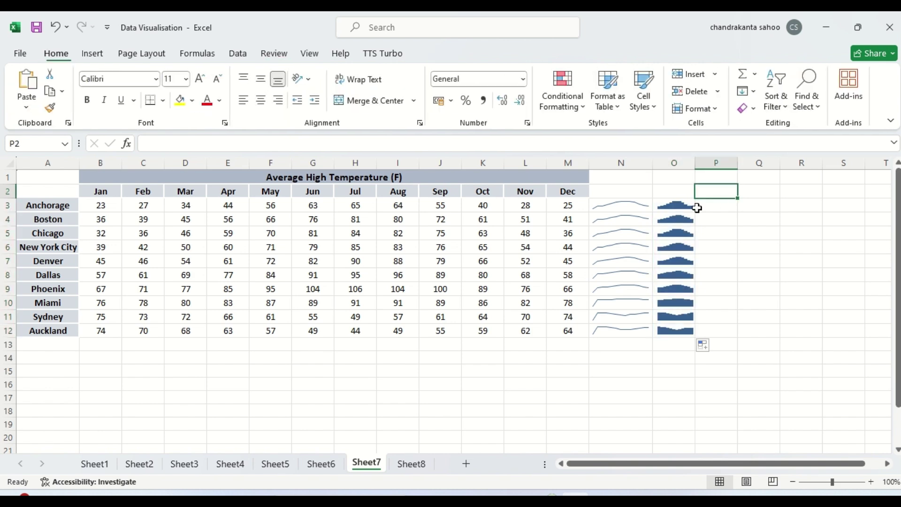
click(622, 200)
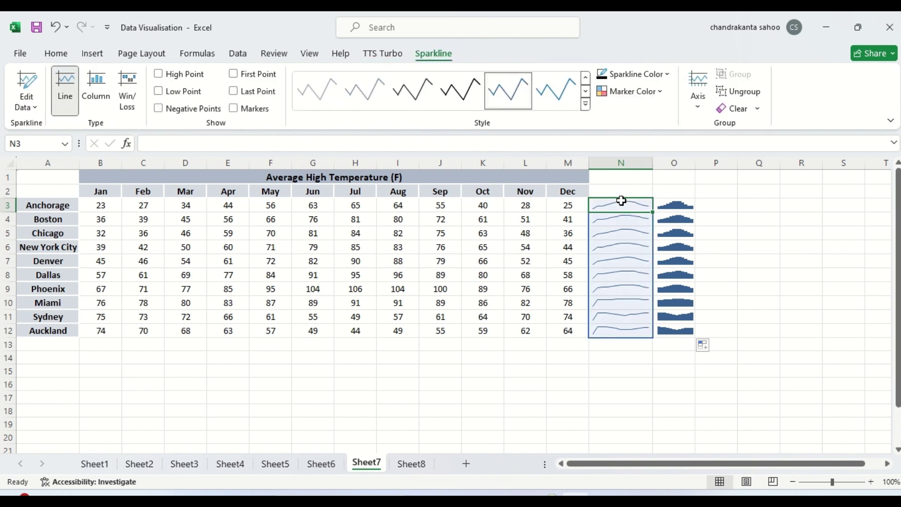
key(ctrl+shift+Down)
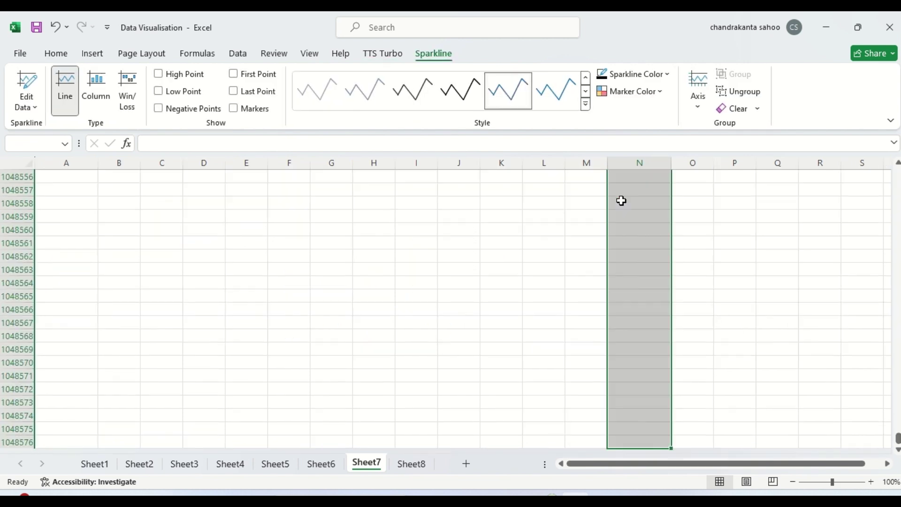
key(Up)
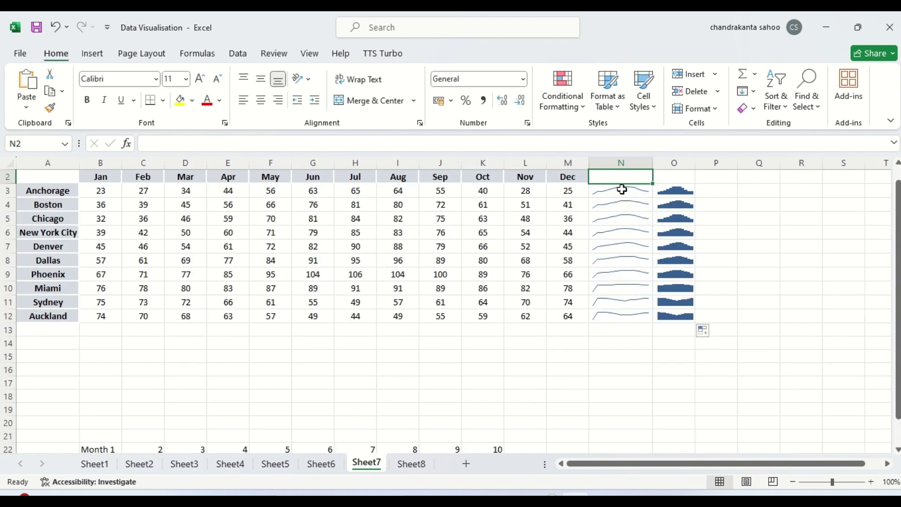
drag(628, 191, 628, 192)
key(shift+Down)
key(shift+Down)
key(shift+Down)
key(shift+Down)
key(shift+Down)
key(shift+Down)
key(shift+Down)
key(shift+Down)
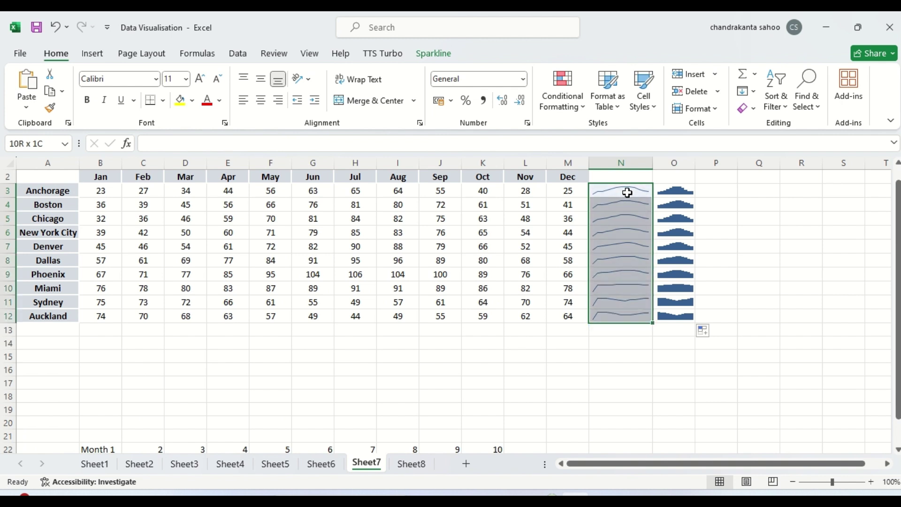
click(432, 55)
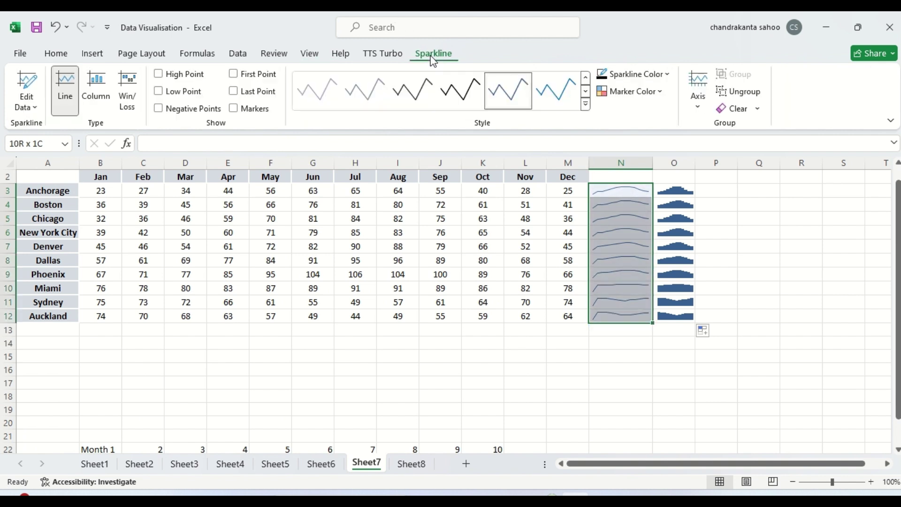
click(746, 112)
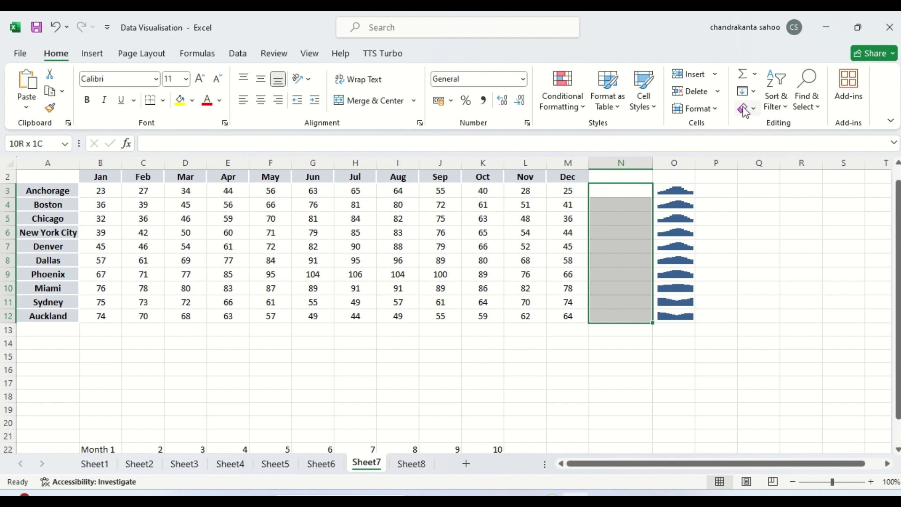
click(677, 189)
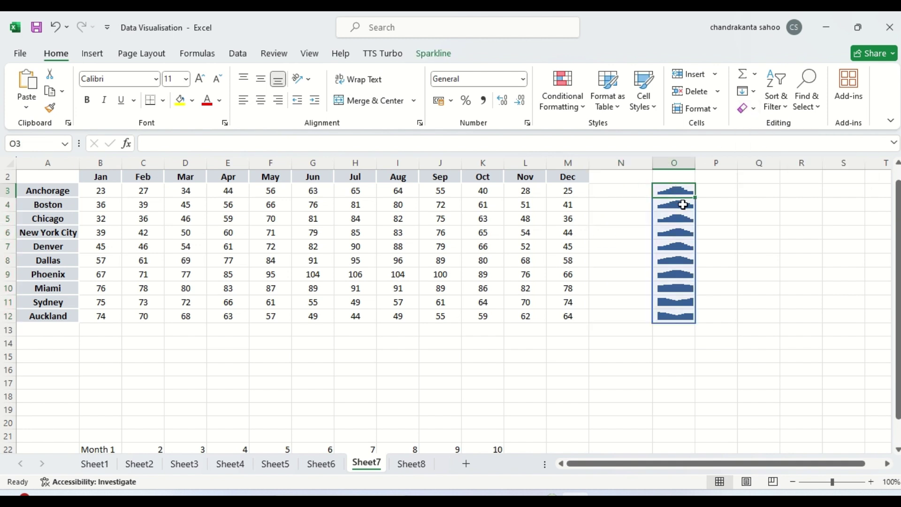
click(751, 249)
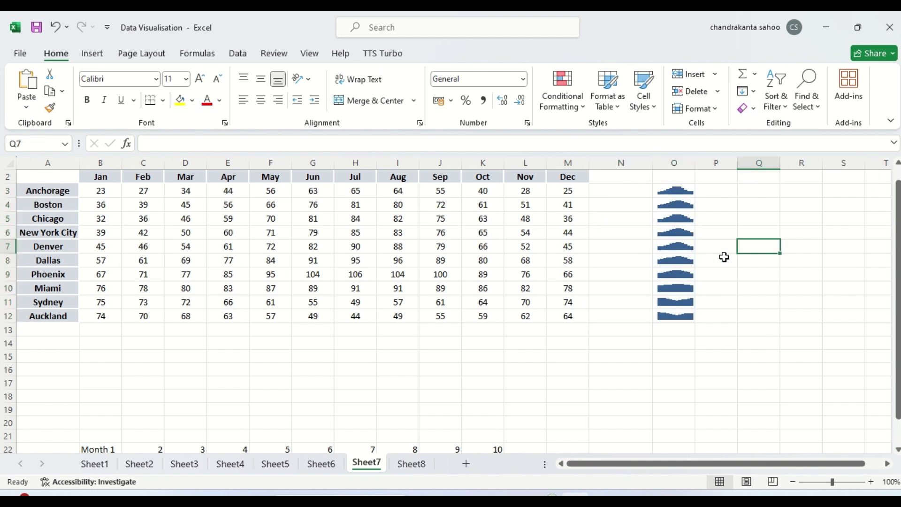
click(678, 190)
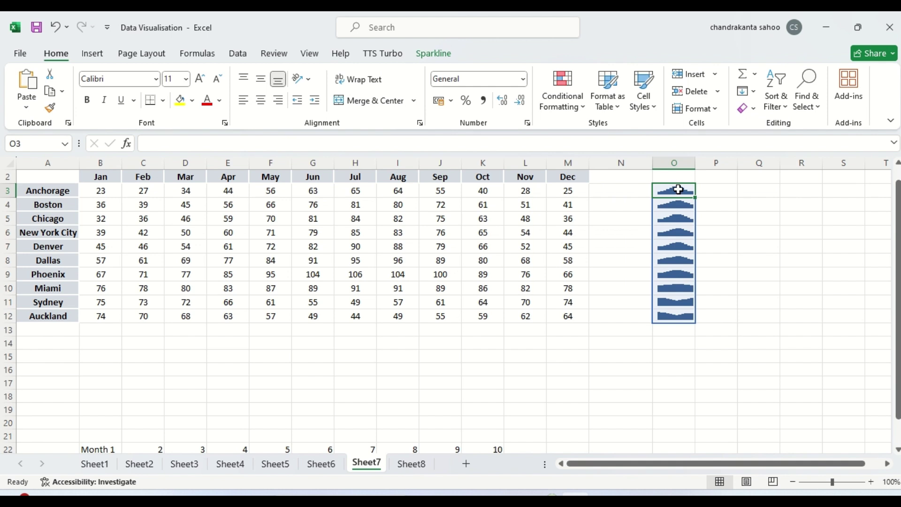
click(431, 53)
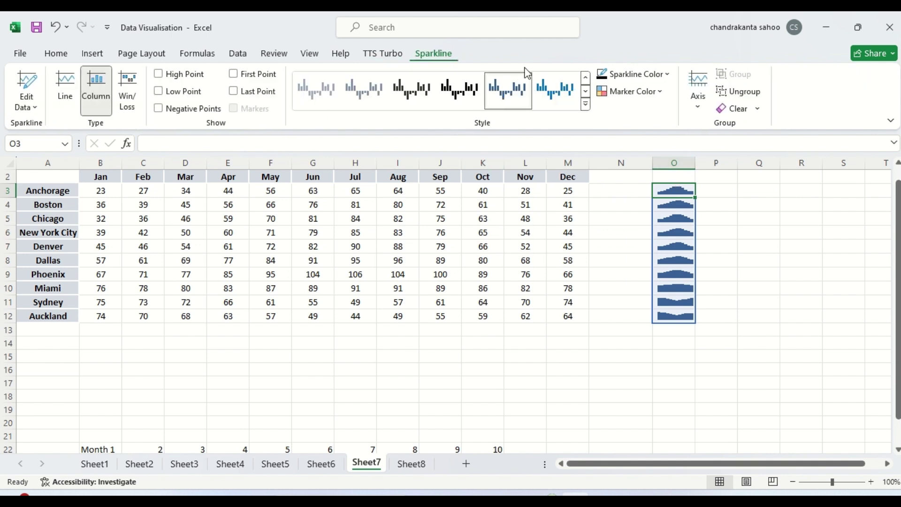
click(742, 259)
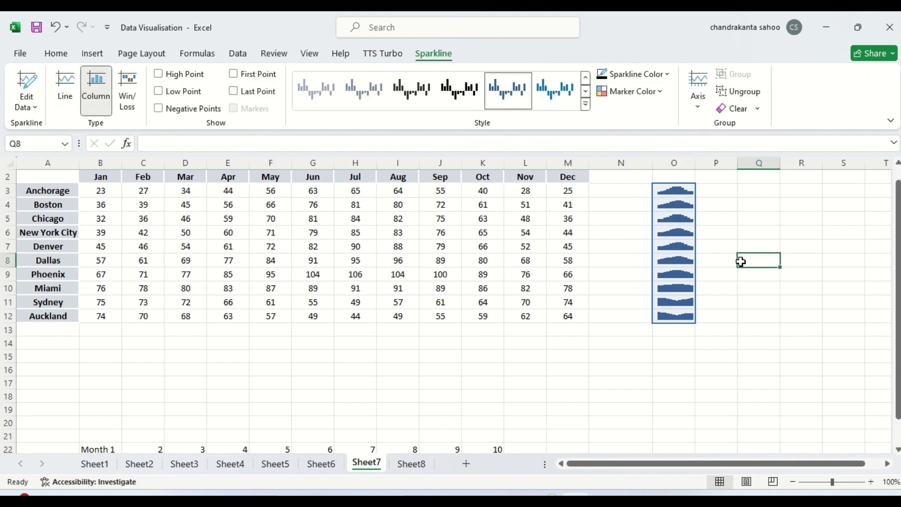
click(363, 408)
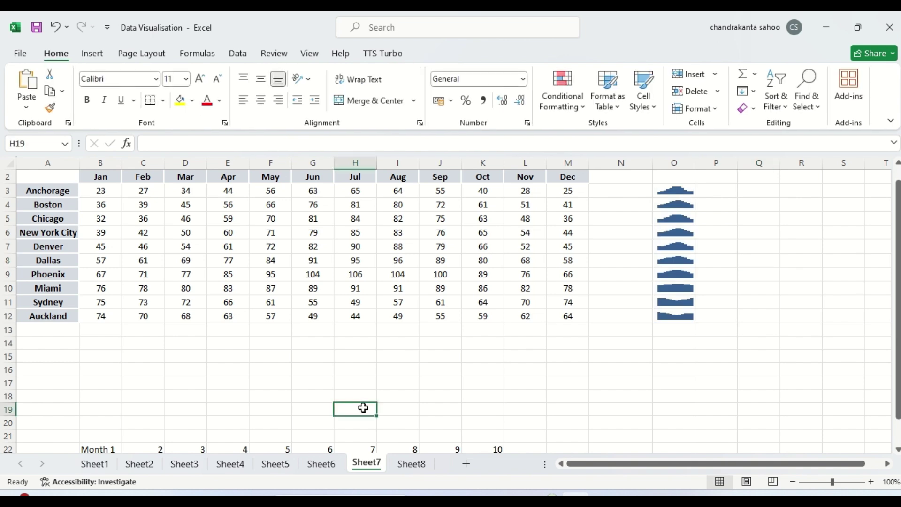
Move down from row 19 until the rows 22–23 month and profit/loss values are visible.
key(Down)
key(Down)
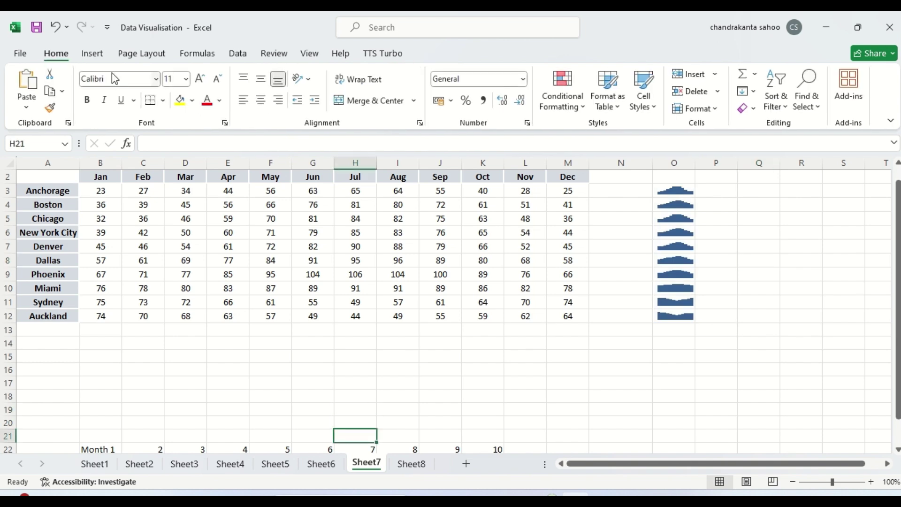
click(94, 55)
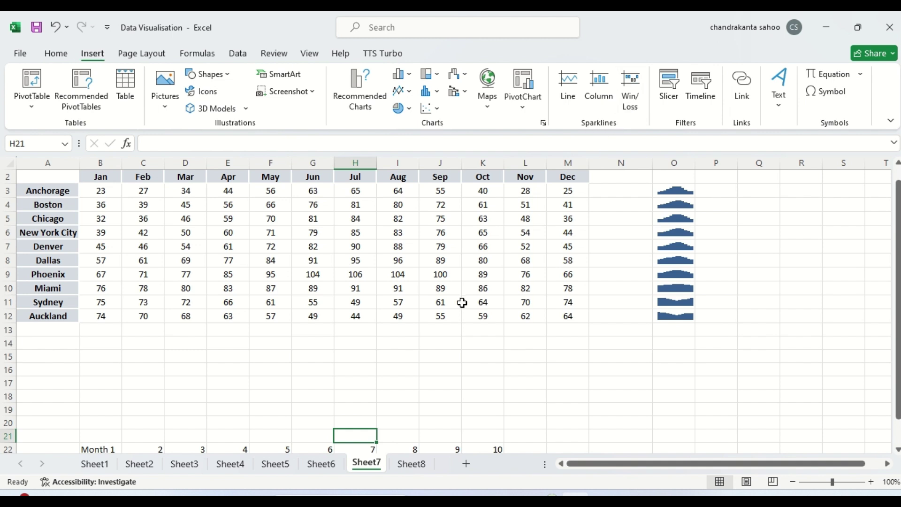
click(327, 407)
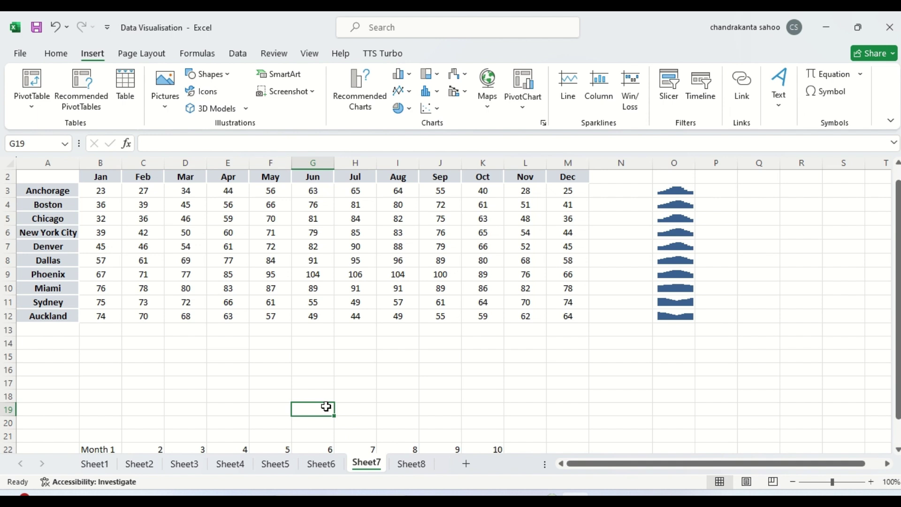
key(Down)
key(Down)
key(Down)
key(Down)
key(Down)
key(Down)
key(Down)
key(Down)
key(Down)
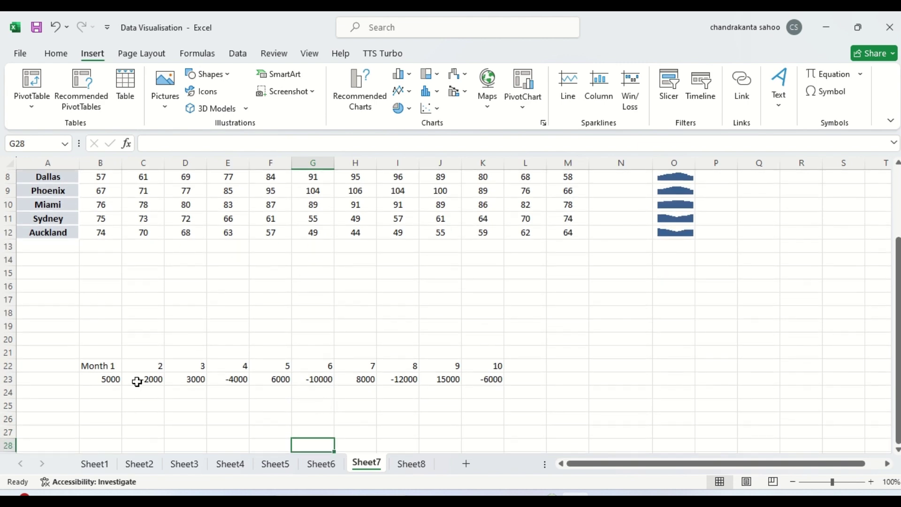
Edit B22 from 'Month 1' to just 1.
click(107, 364)
double_click(107, 365)
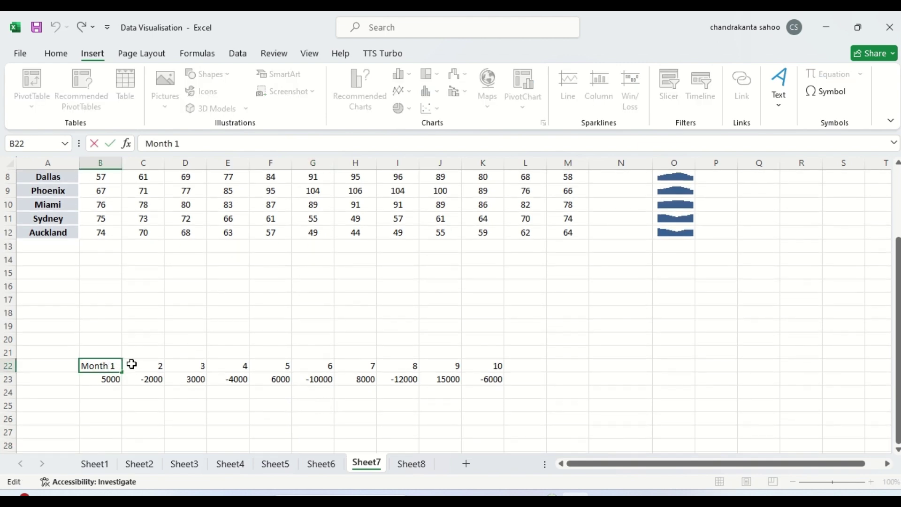
key(BackSpace)
key(BackSpace)
key(BackSpace)
key(BackSpace)
key(BackSpace)
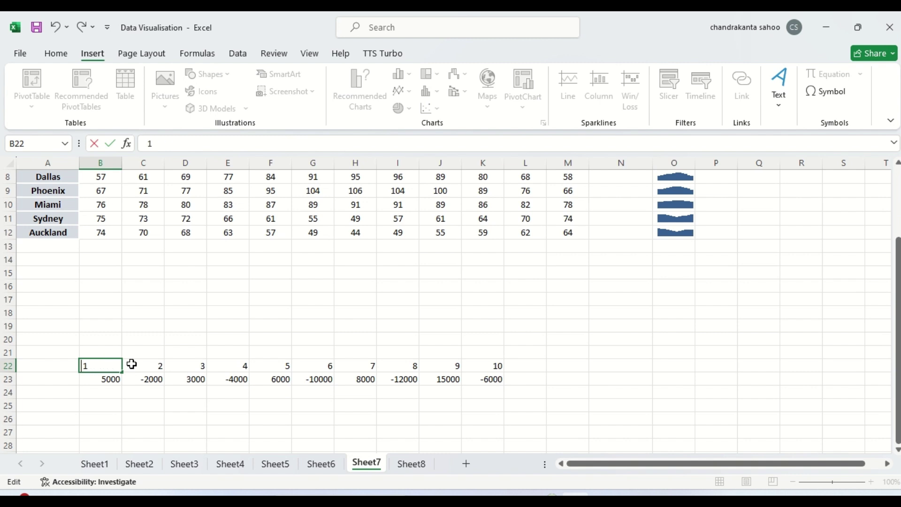
click(185, 348)
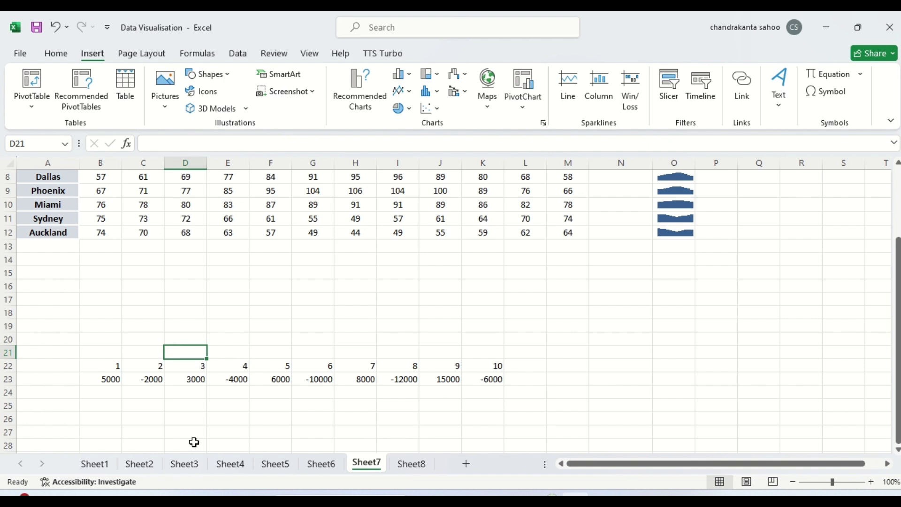
Check the profit/loss values in B23:G23, then select L23 for the sparkline.
click(100, 380)
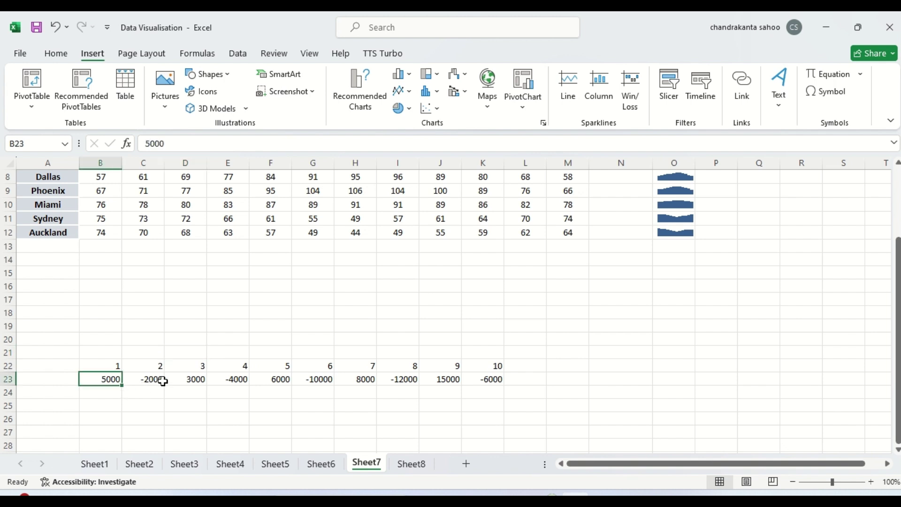
click(197, 378)
click(238, 382)
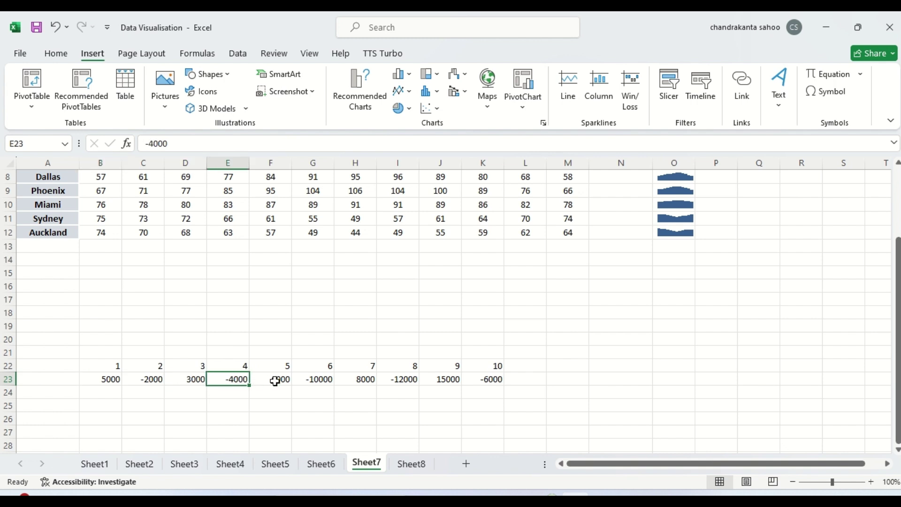
drag(276, 380, 319, 380)
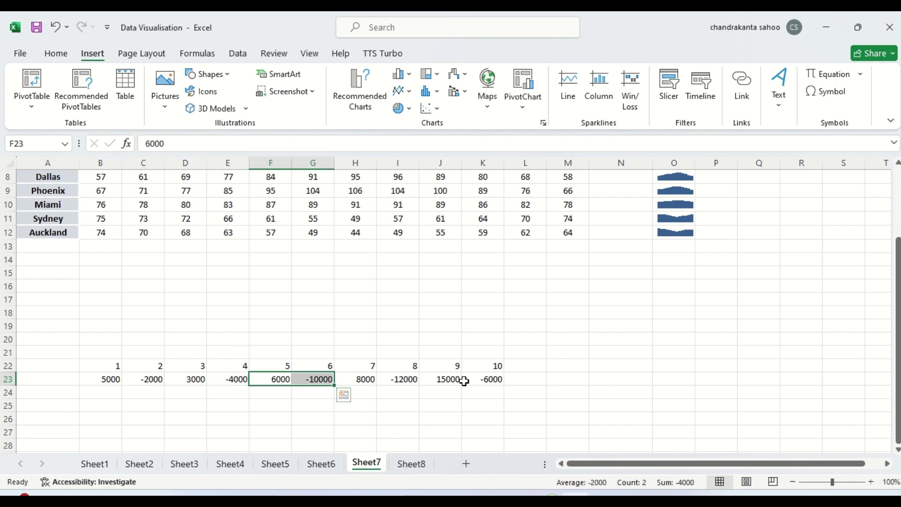
click(538, 378)
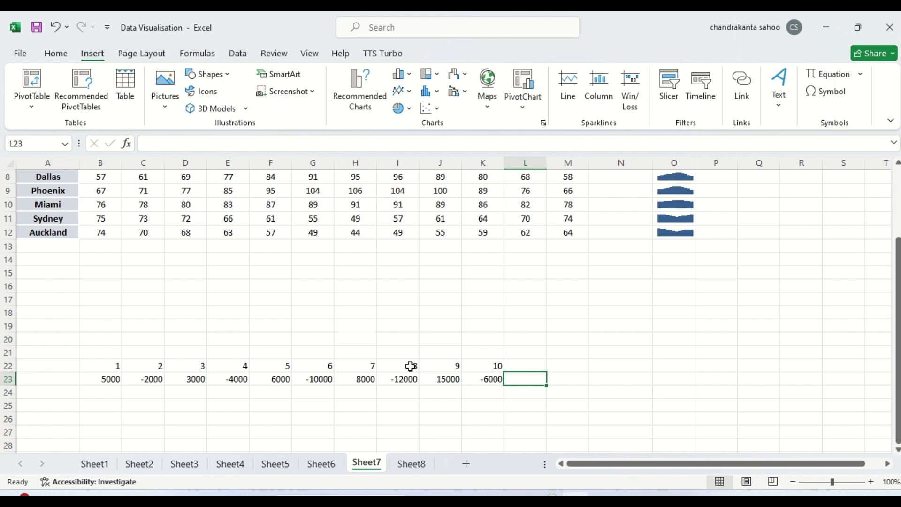
Select the rows 22–23 data and try a win/loss sparkline in L23, hitting an invalid reference error.
click(101, 364)
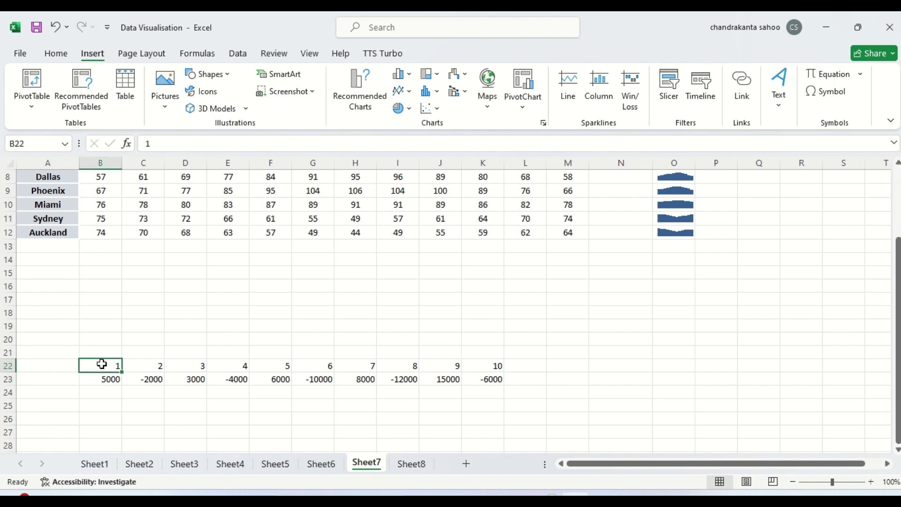
key(ctrl+shift+Right)
key(shift+Down)
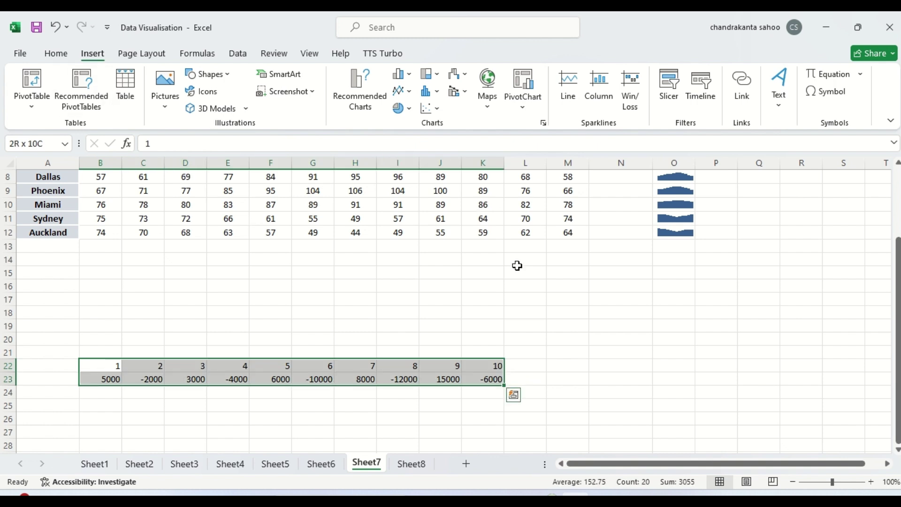
click(630, 94)
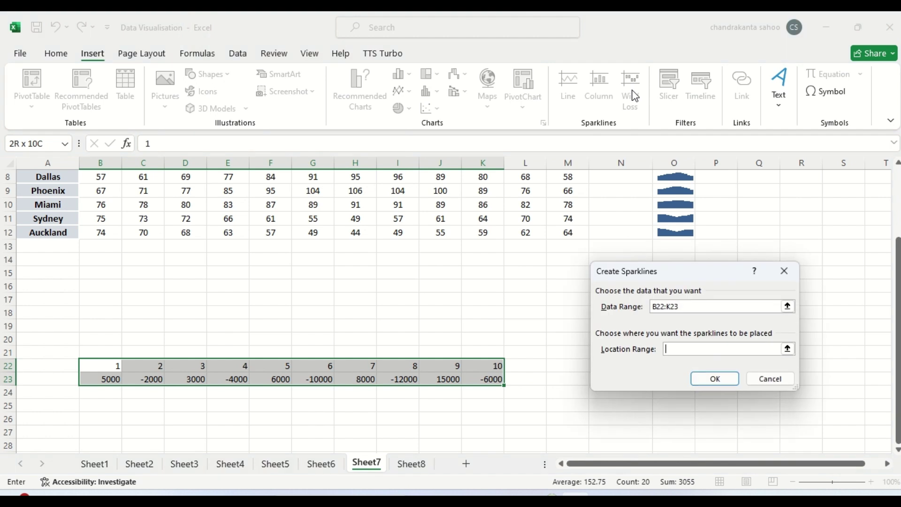
click(529, 381)
click(718, 379)
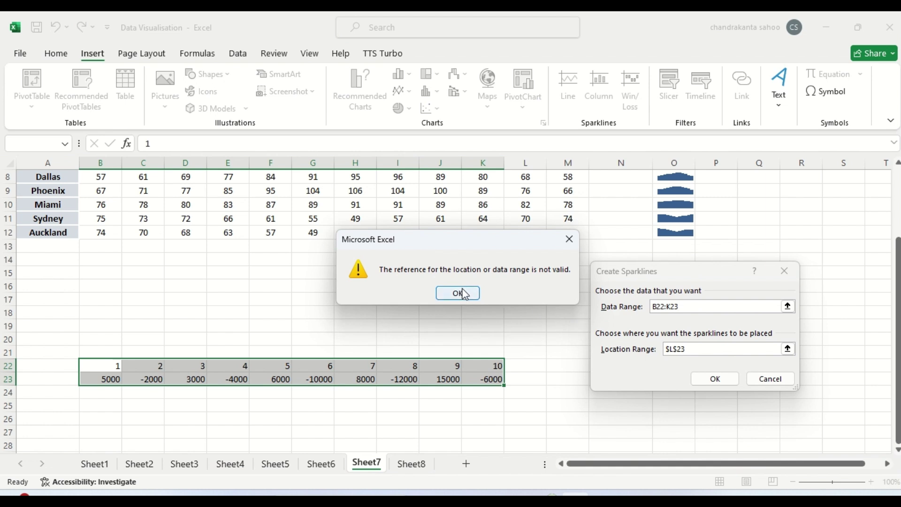
click(459, 294)
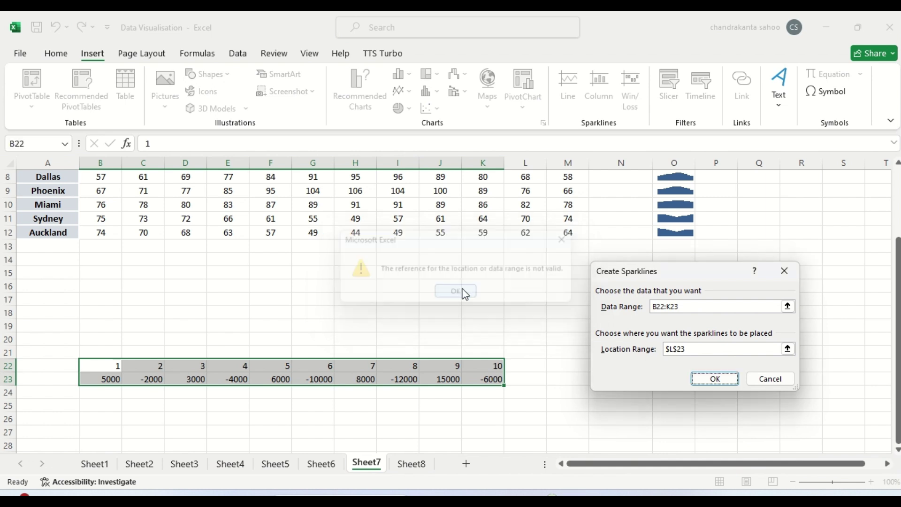
Re-enter L23 as the sparkline location and retry, getting the invalid reference error again.
click(695, 348)
key(BackSpace)
key(BackSpace)
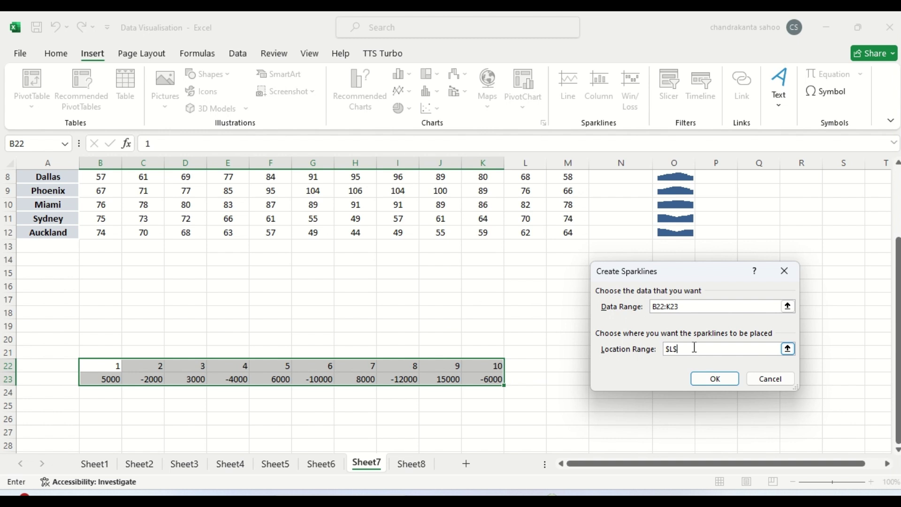
click(527, 378)
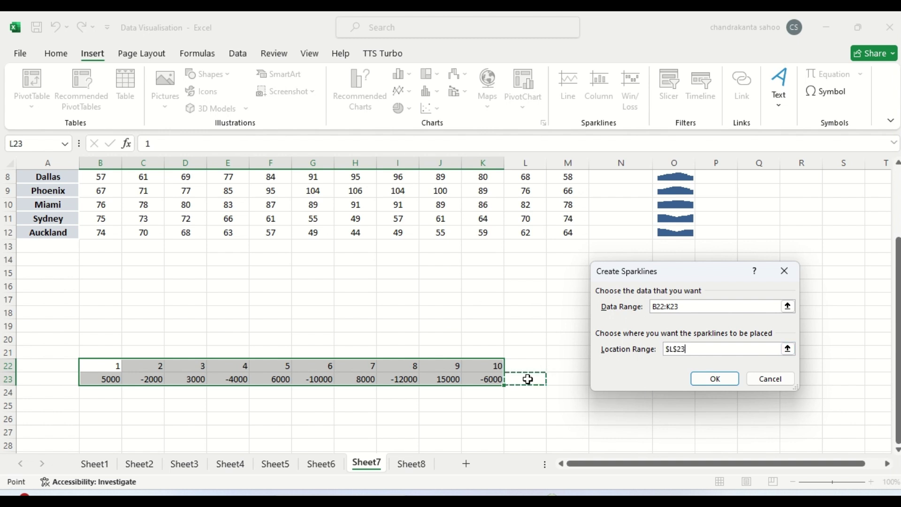
click(713, 379)
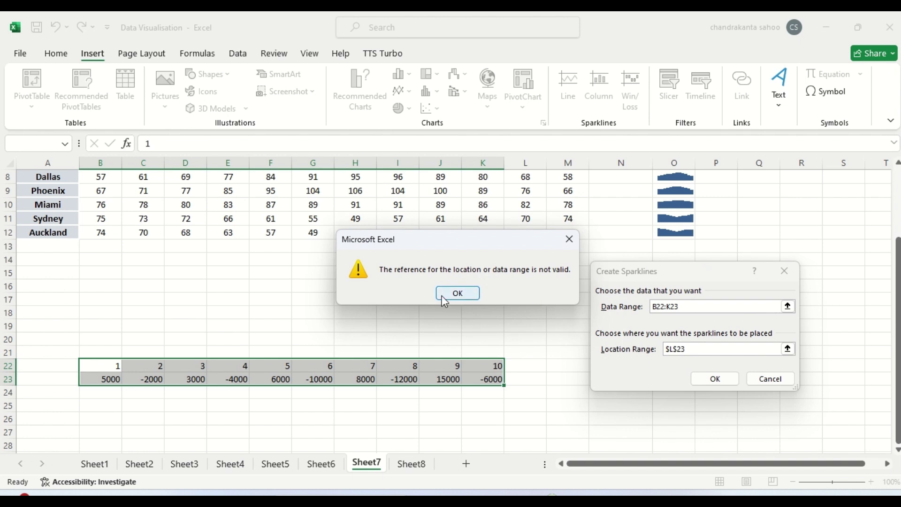
click(456, 293)
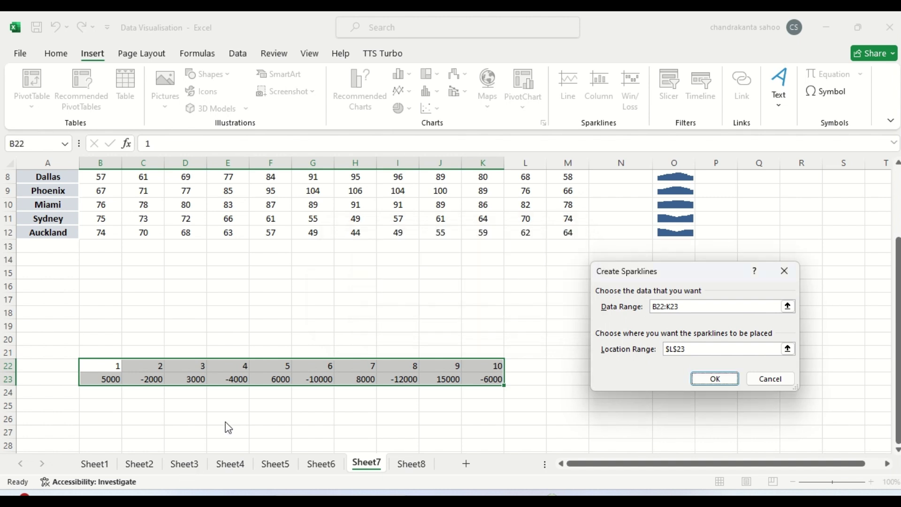
Change the data range to B23, then cancel the Create Sparklines dialog.
click(700, 307)
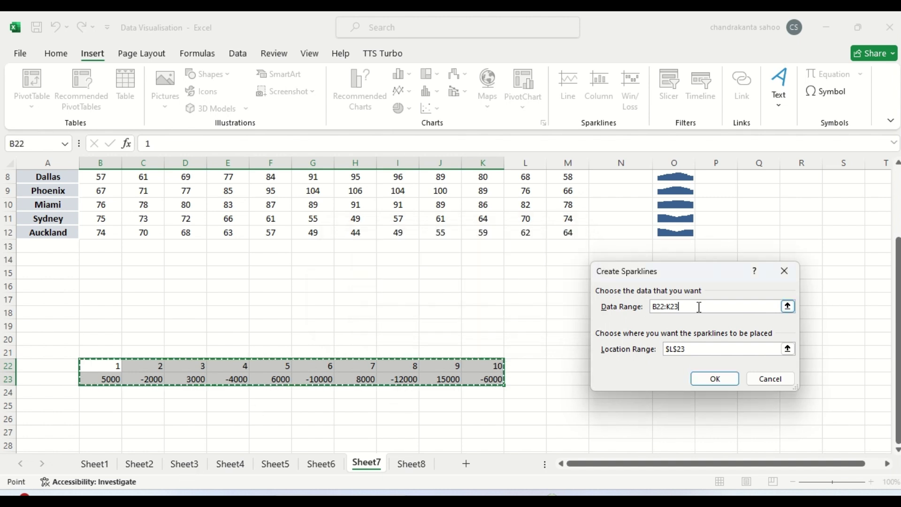
key(BackSpace)
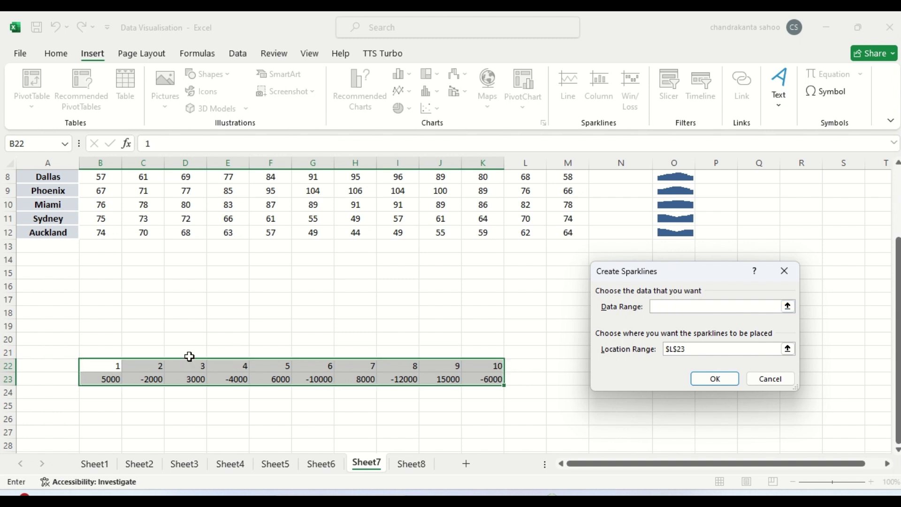
click(104, 380)
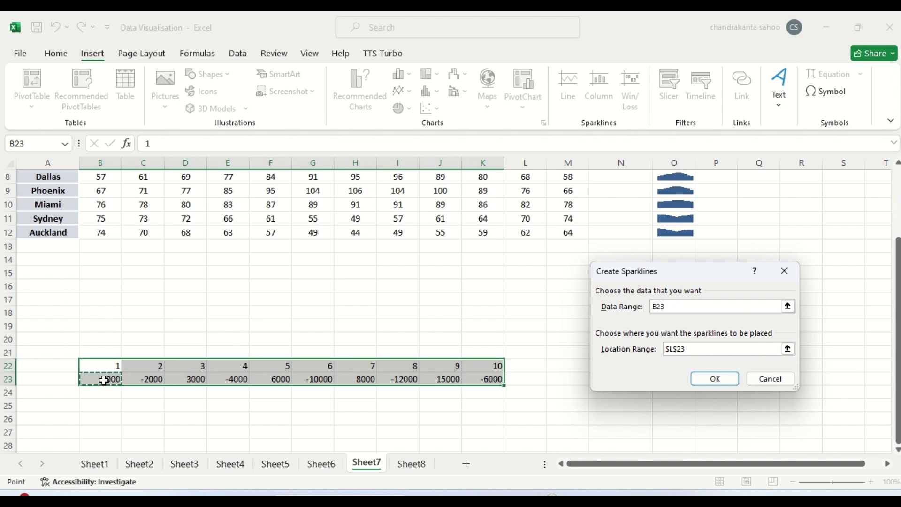
click(252, 292)
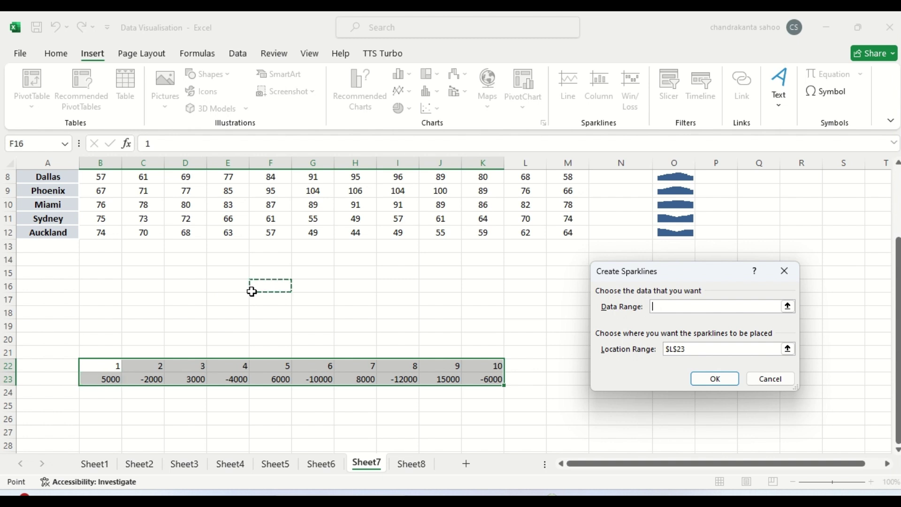
click(360, 457)
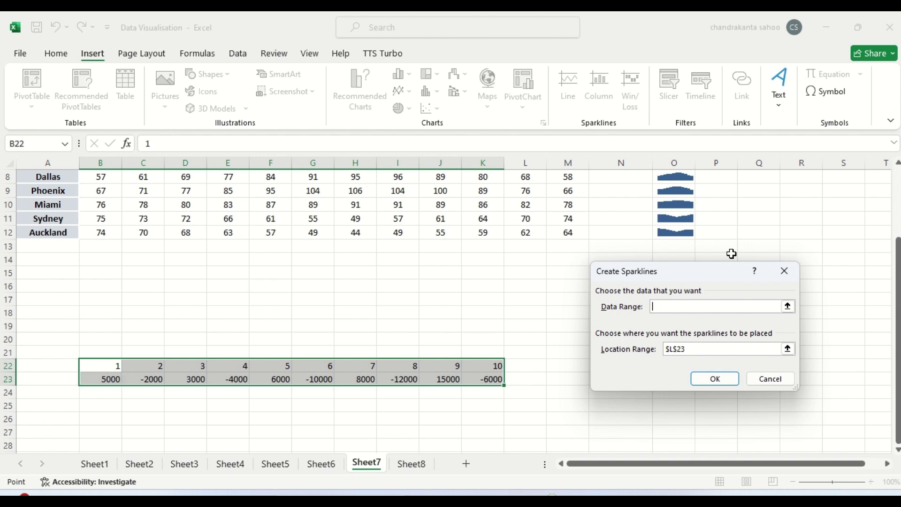
click(793, 274)
Select B23:K23 and insert a win/loss sparkline of those profit/loss values at $L$23.
click(693, 397)
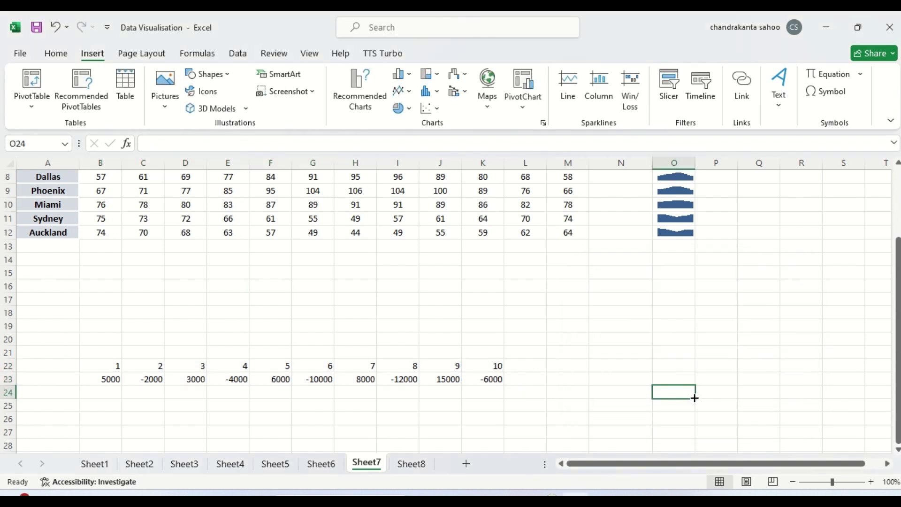
click(96, 381)
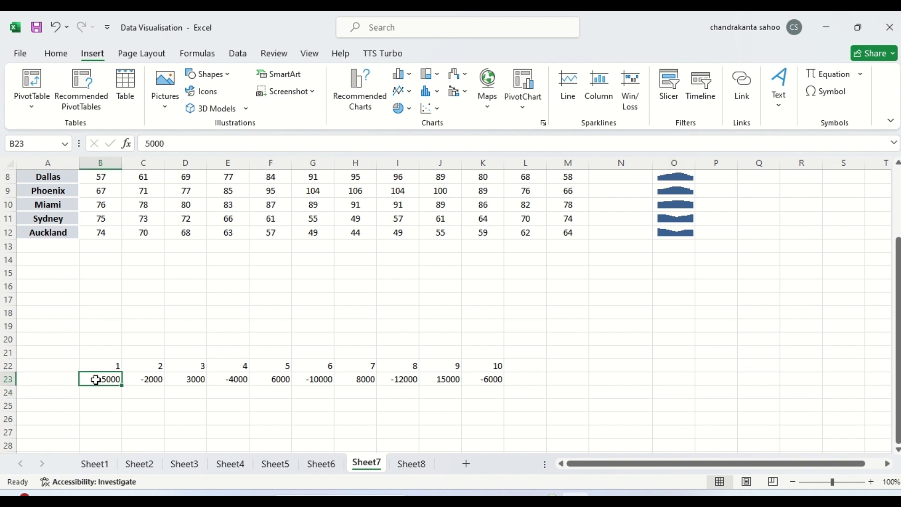
key(shift+Right)
key(shift+Right)
key(shift+Right)
key(shift+Right)
key(shift+Right)
key(shift+Right)
key(shift+Right)
key(shift+Right)
key(shift+Right)
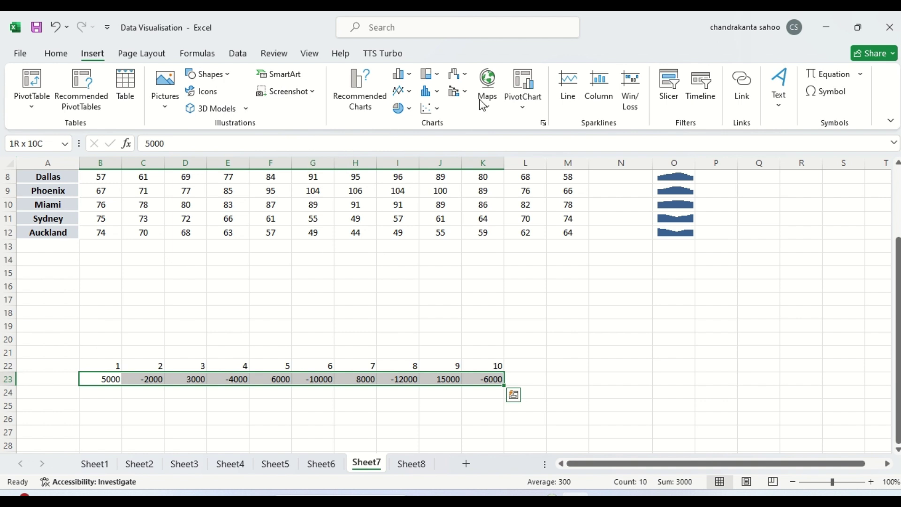
click(631, 93)
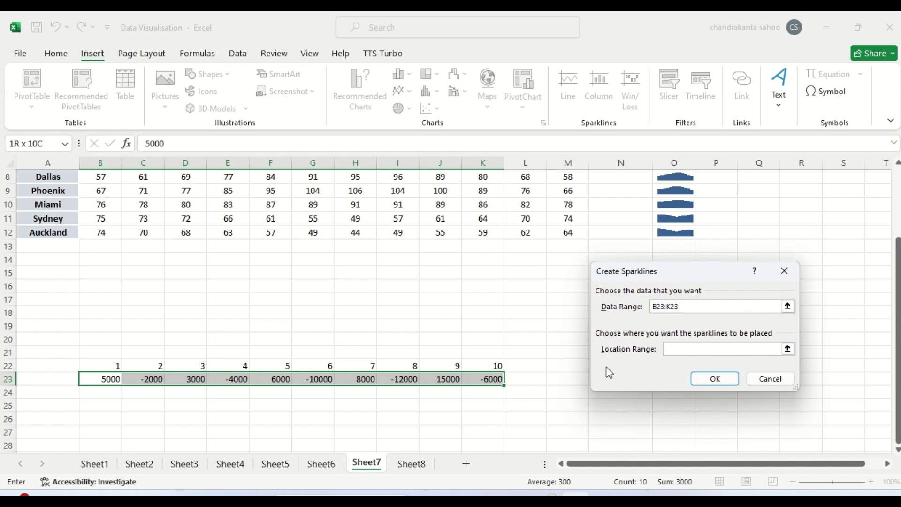
click(530, 381)
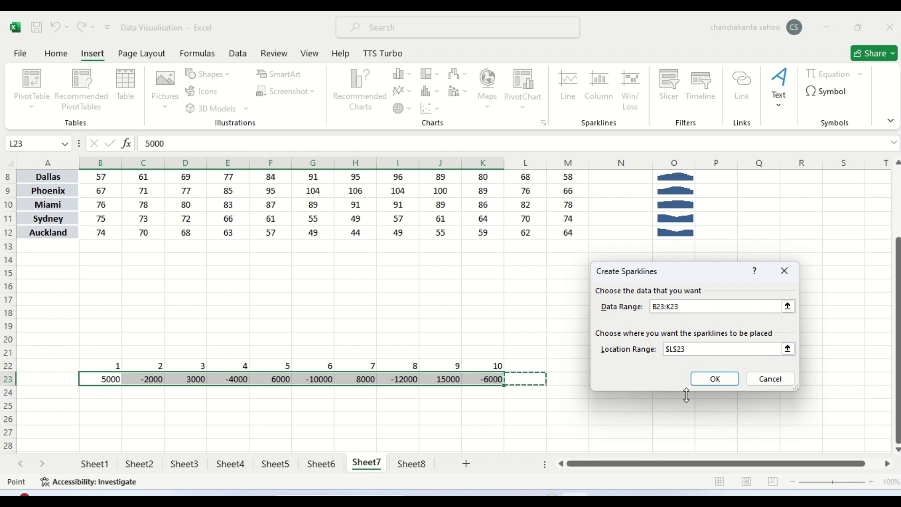
click(713, 376)
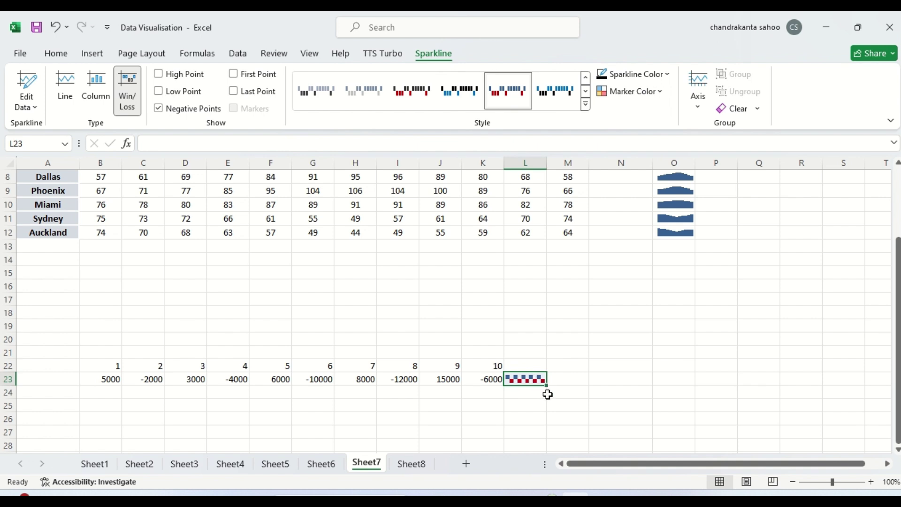
click(547, 392)
click(533, 376)
click(153, 382)
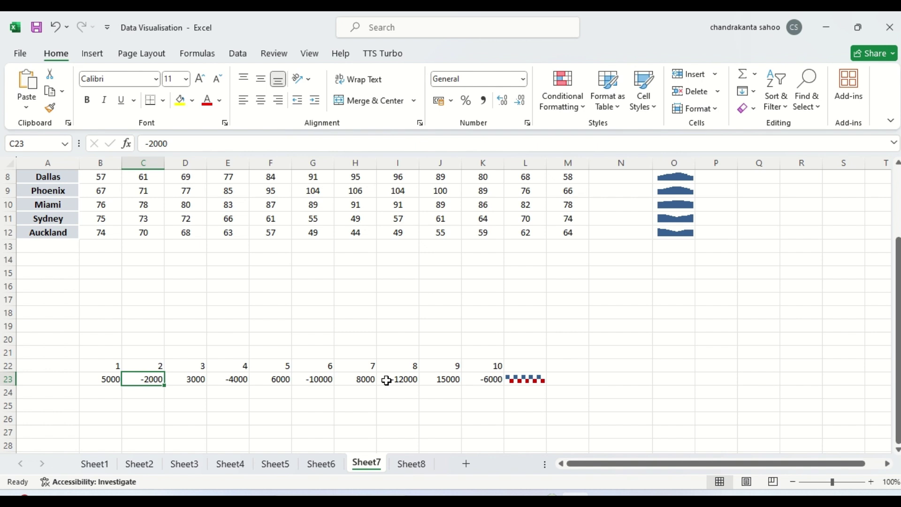
click(403, 381)
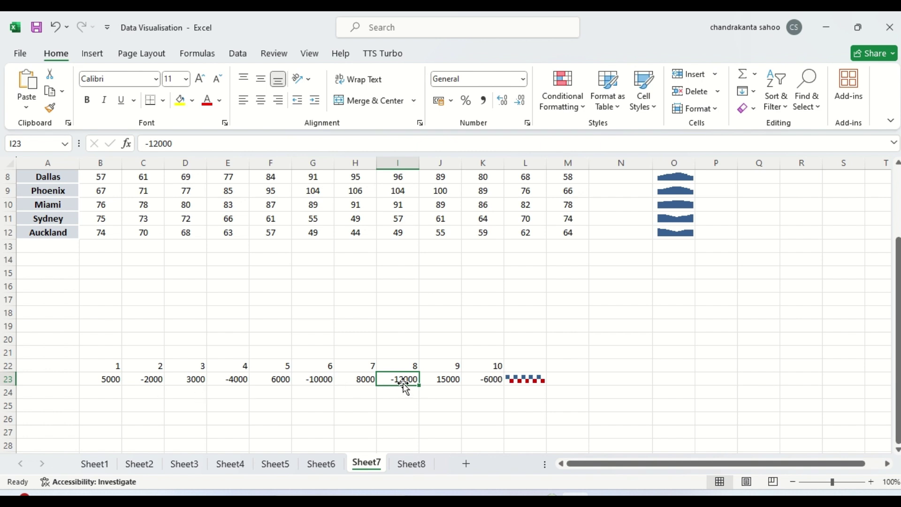
click(530, 378)
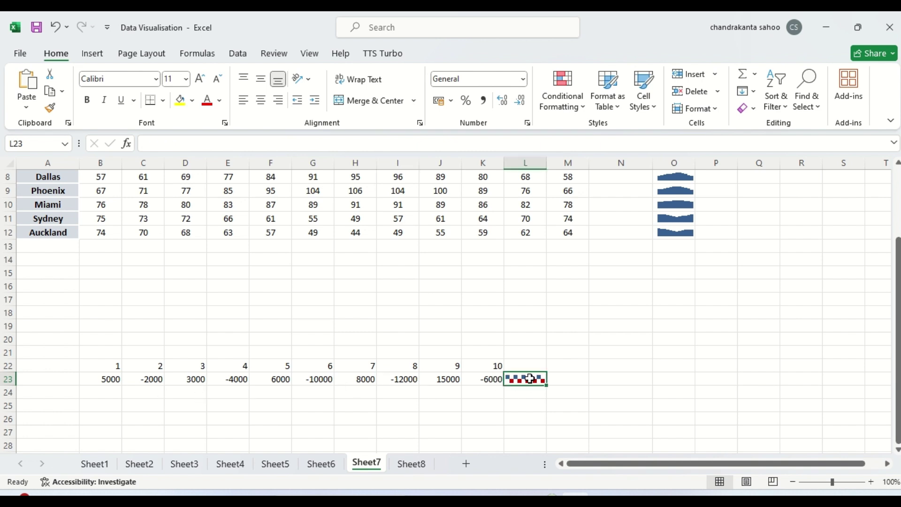
click(562, 379)
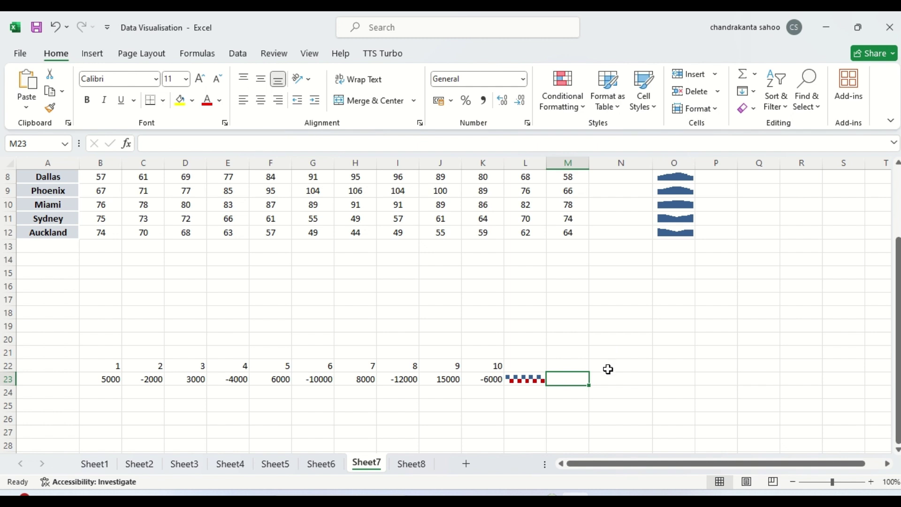
click(628, 236)
key(ctrl+Up)
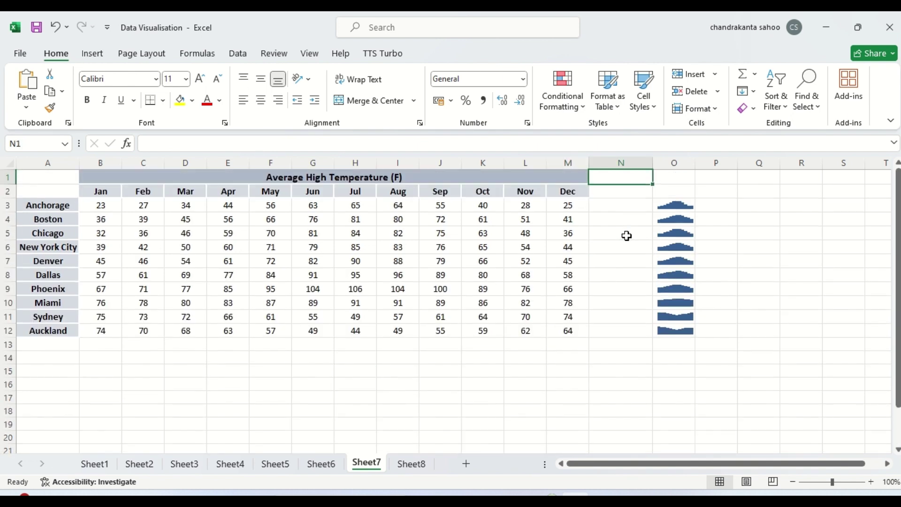
key(Down)
key(Down)
key(Down)
key(Down)
key(Down)
key(Down)
key(Down)
key(Down)
key(Down)
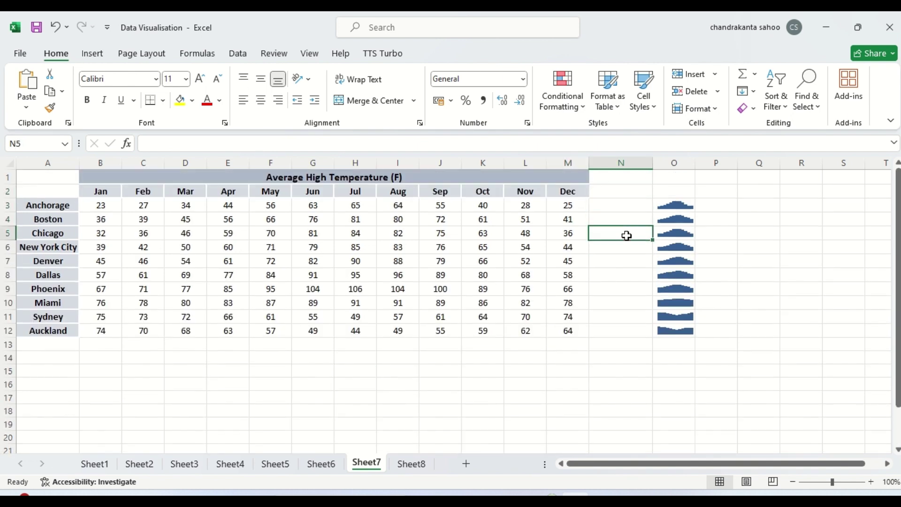
key(Down)
key(Down)
key(Down)
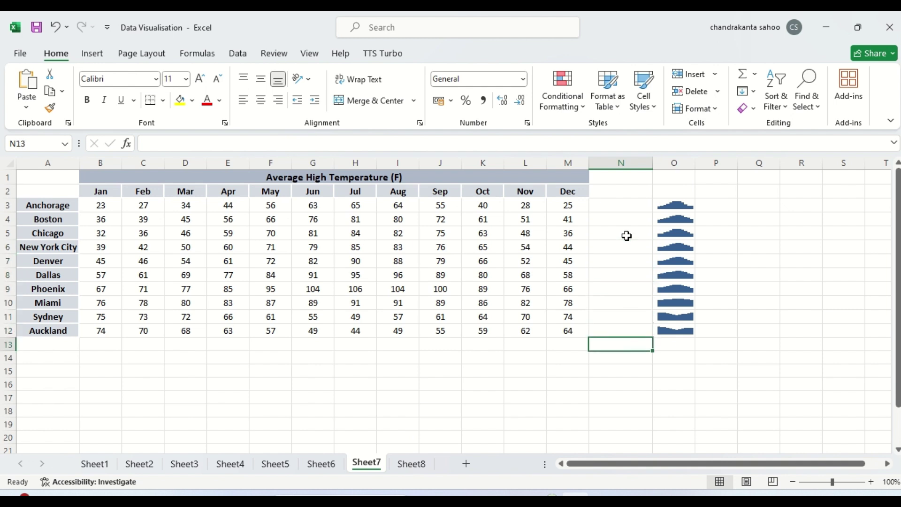
key(Up)
key(Up)
key(Up)
key(Up)
key(Up)
key(Up)
key(Up)
key(Up)
key(Up)
key(Up)
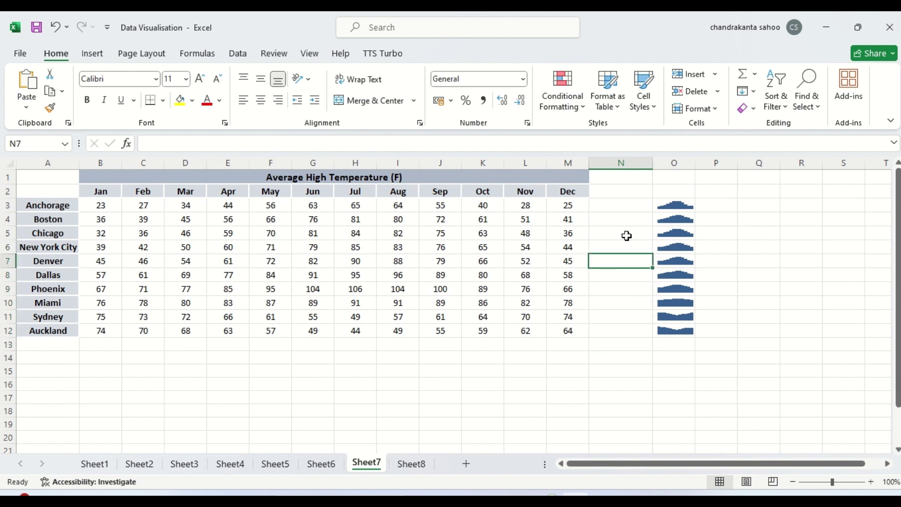
key(Down)
key(Down)
key(Down)
key(Down)
key(Down)
key(Down)
key(Down)
key(Down)
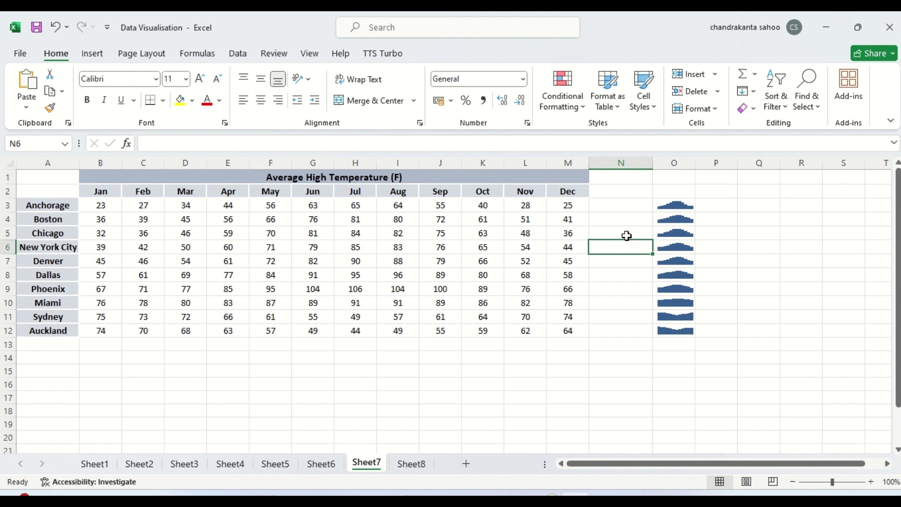
key(Down)
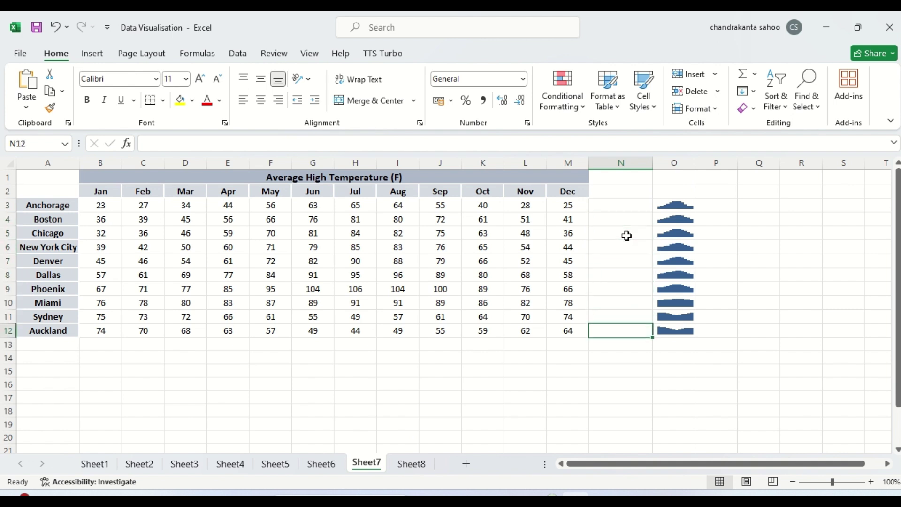
key(Down)
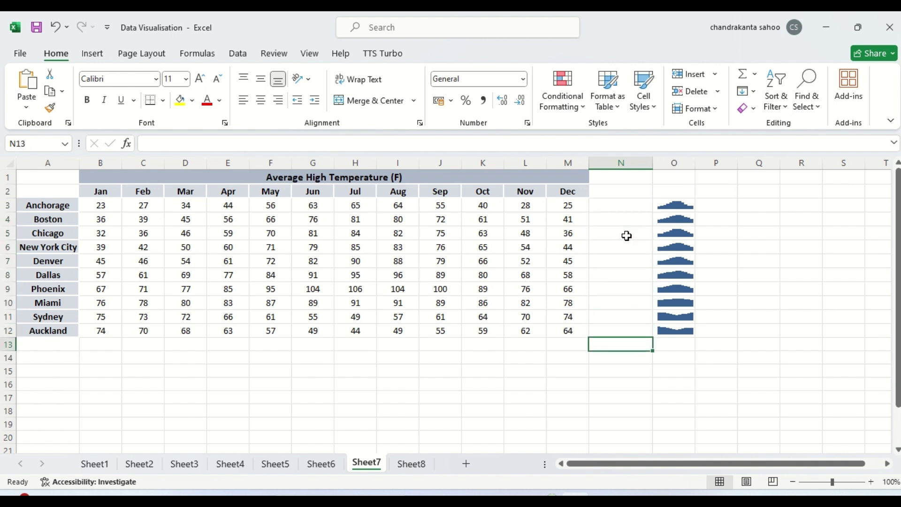